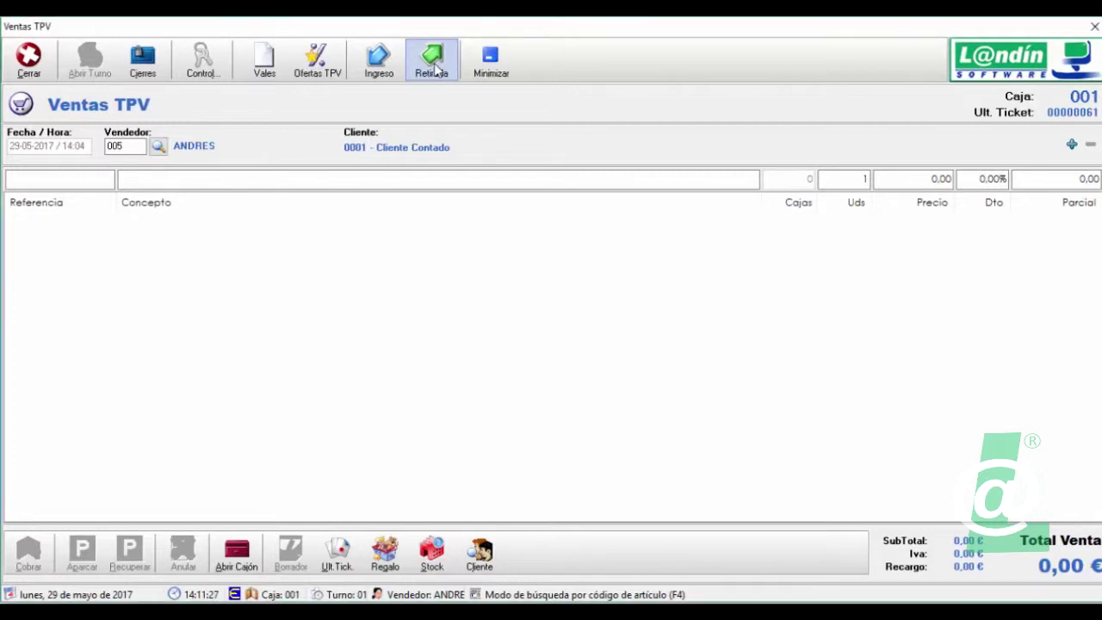
# - Start a cash withdrawal with PAGO LOTERIAS as its concept
pyautogui.click(433, 65)
pyautogui.click(514, 275)
pyautogui.click(514, 275)
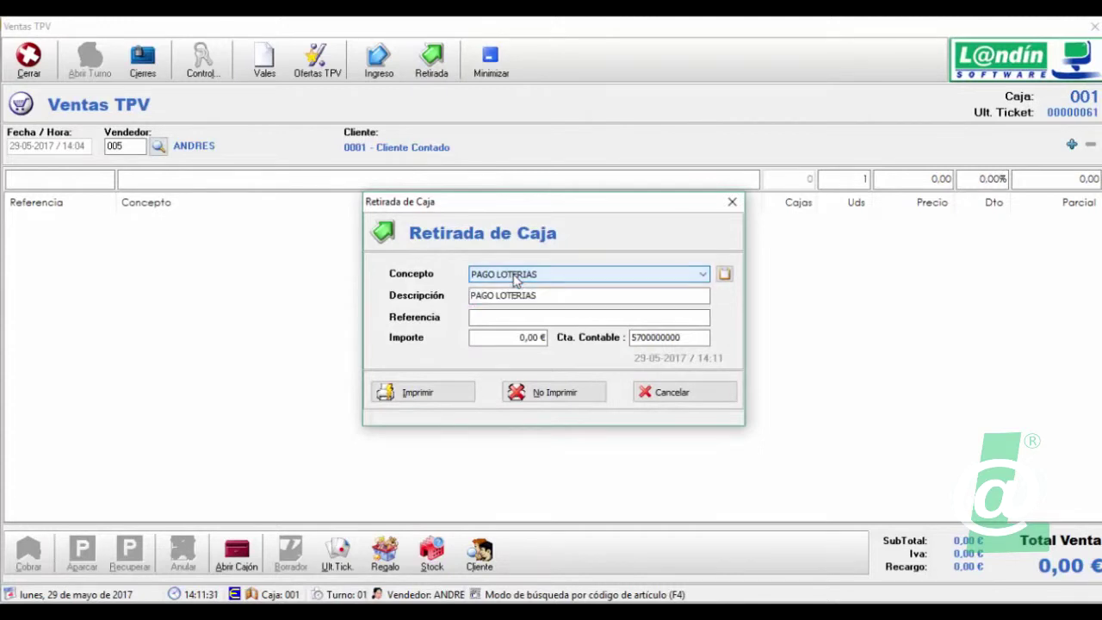
# - Open the cash-movement concepts maintenance and close it without saving any changes
pyautogui.click(726, 275)
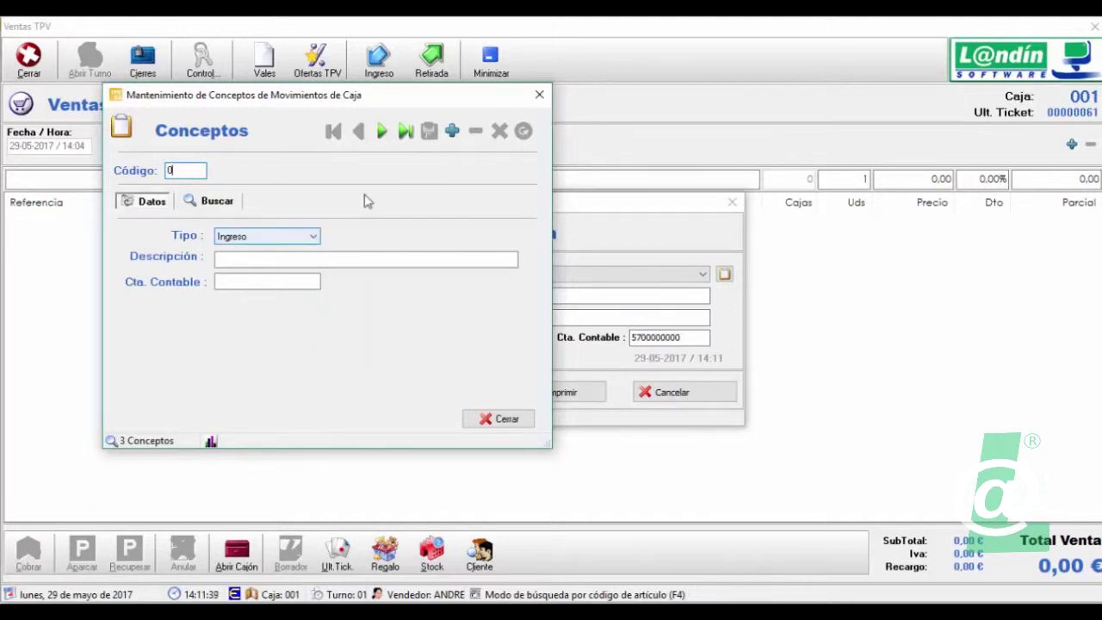
pyautogui.click(540, 95)
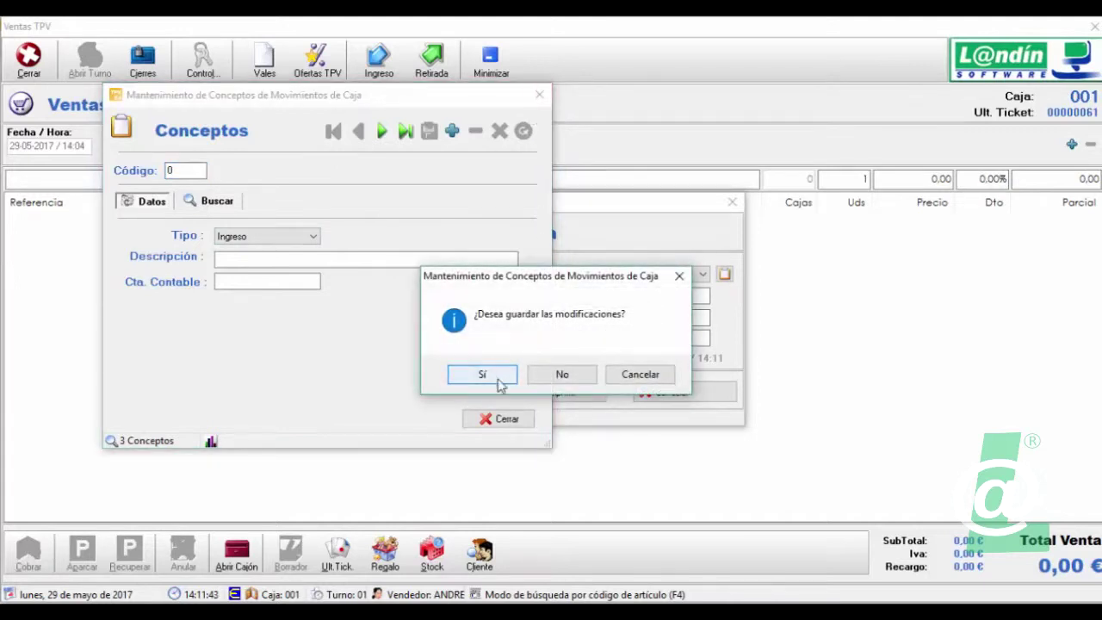
pyautogui.click(562, 374)
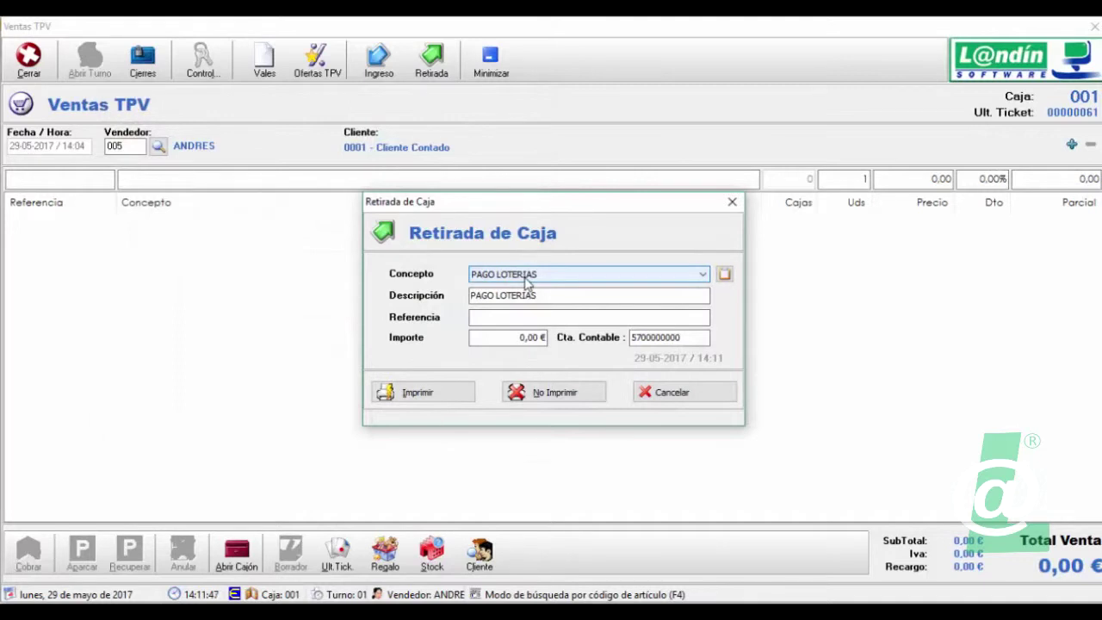
# - Enter a 20,00 € PAGO LOTERIAS withdrawal and save it without printing a receipt
pyautogui.click(526, 277)
pyautogui.click(534, 289)
pyautogui.click(509, 318)
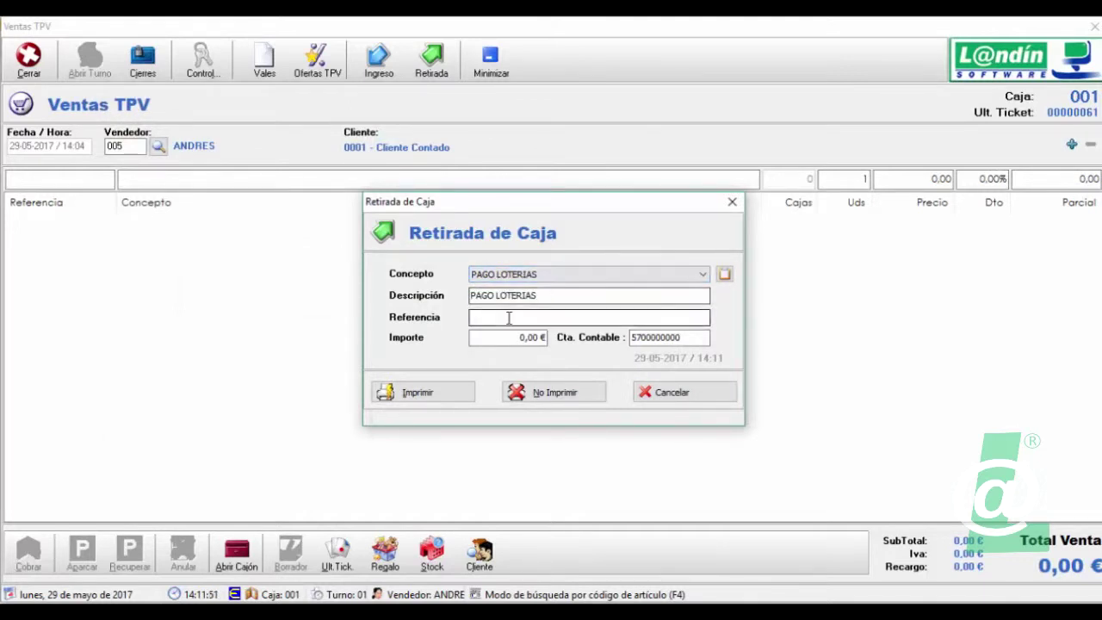
pyautogui.click(507, 337)
pyautogui.click(529, 337)
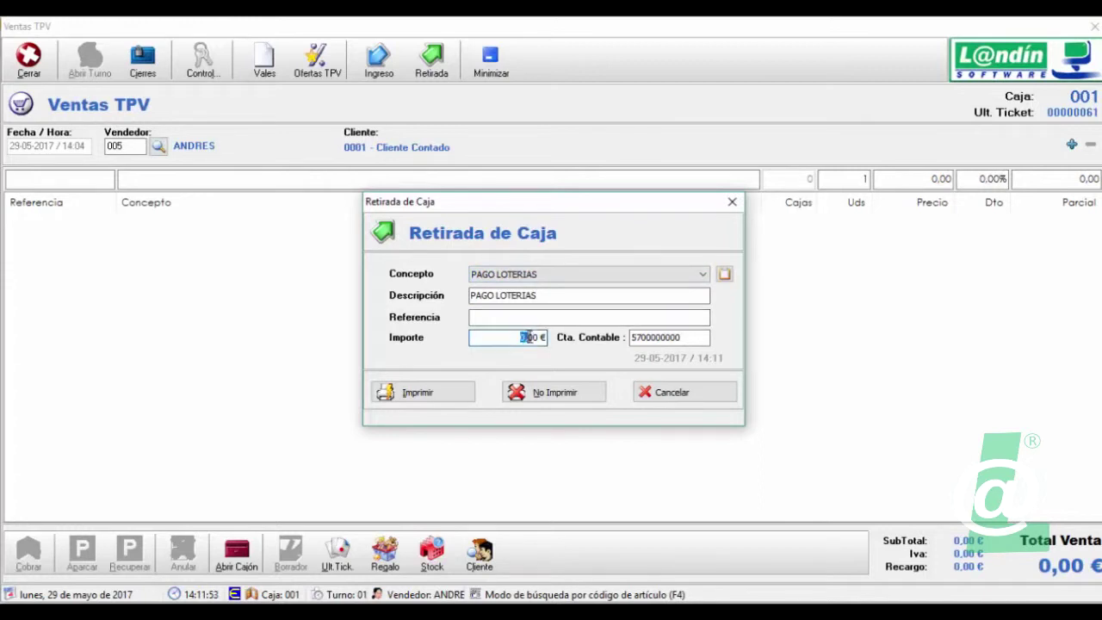
pyautogui.moveTo(529, 337); pyautogui.dragTo(521, 337)
pyautogui.write('20')
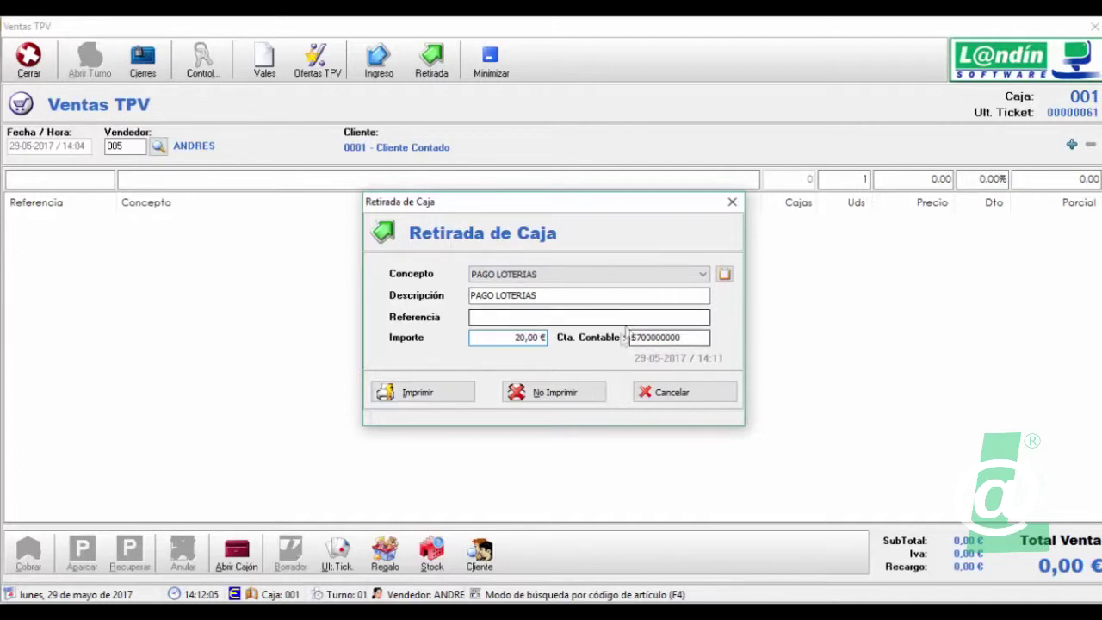
pyautogui.click(590, 396)
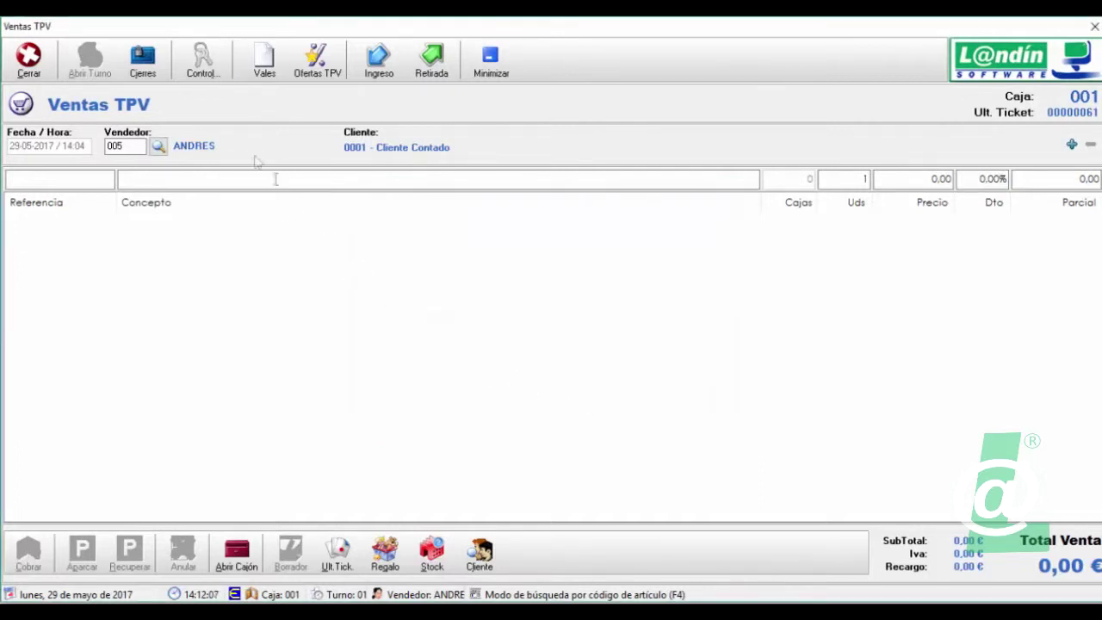
# - Load the Control > Caja totals for till 001 on 29/05/2017, highlighting the 20,00 € withdrawn
pyautogui.click(202, 71)
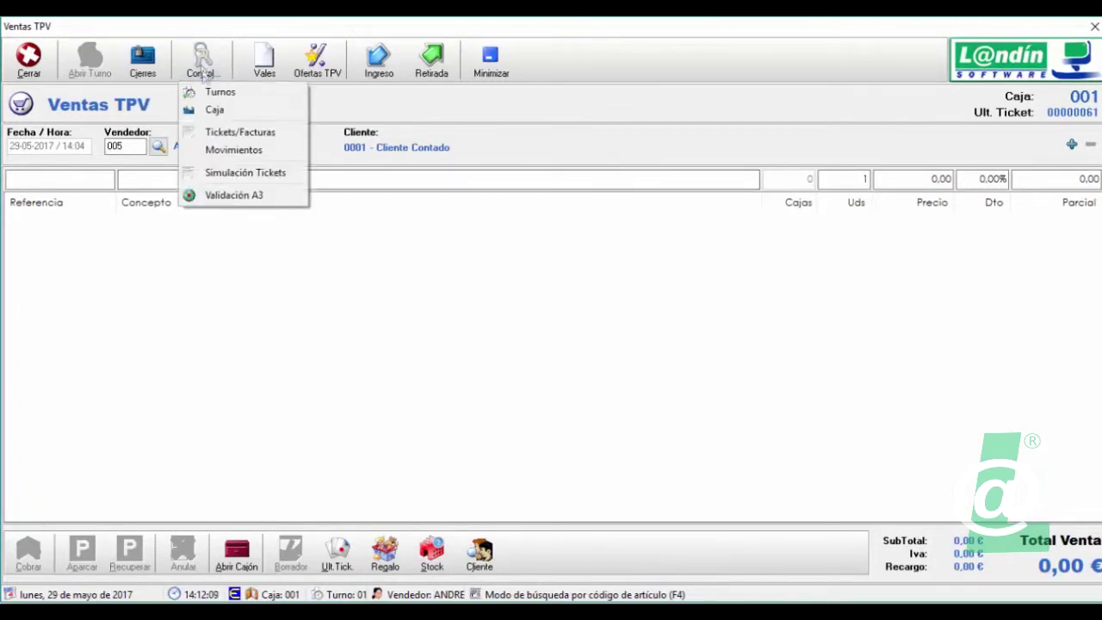
pyautogui.click(217, 112)
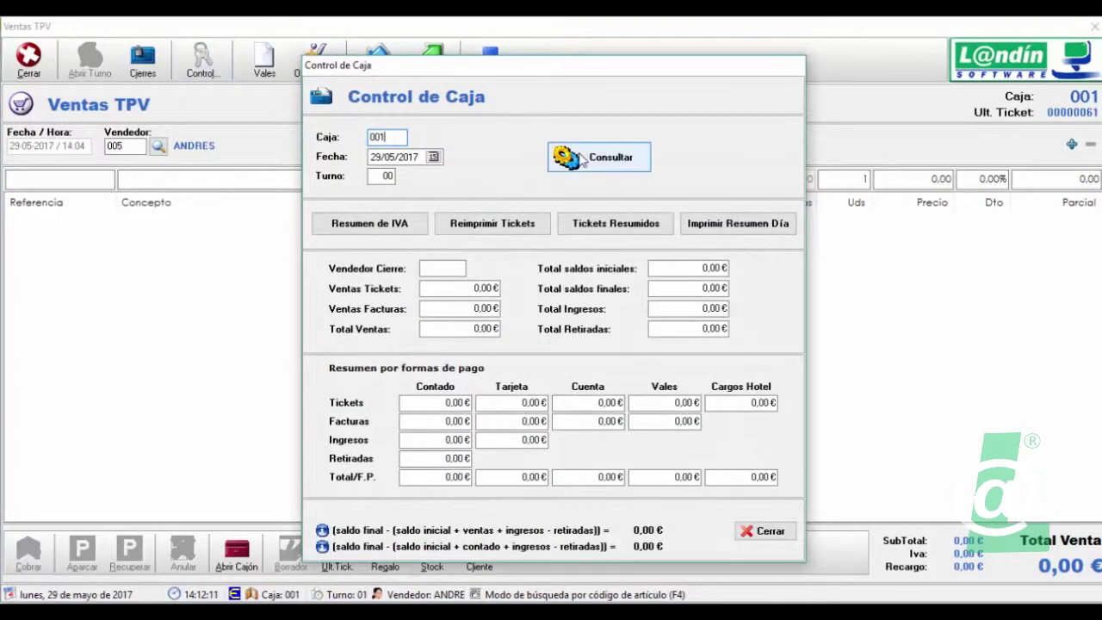
pyautogui.click(586, 160)
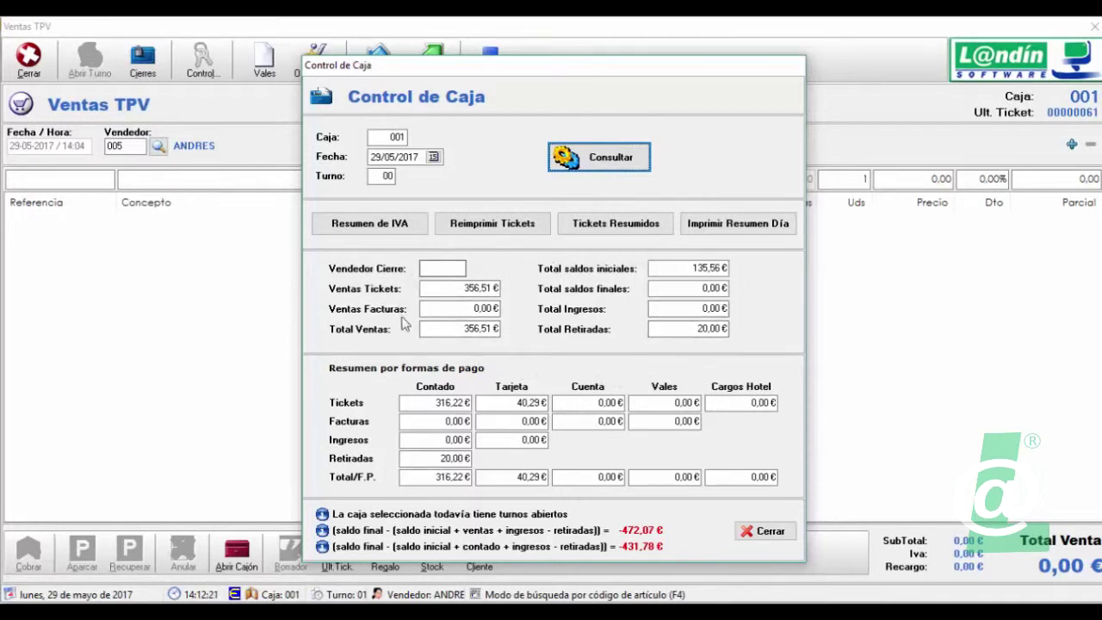
pyautogui.click(435, 458)
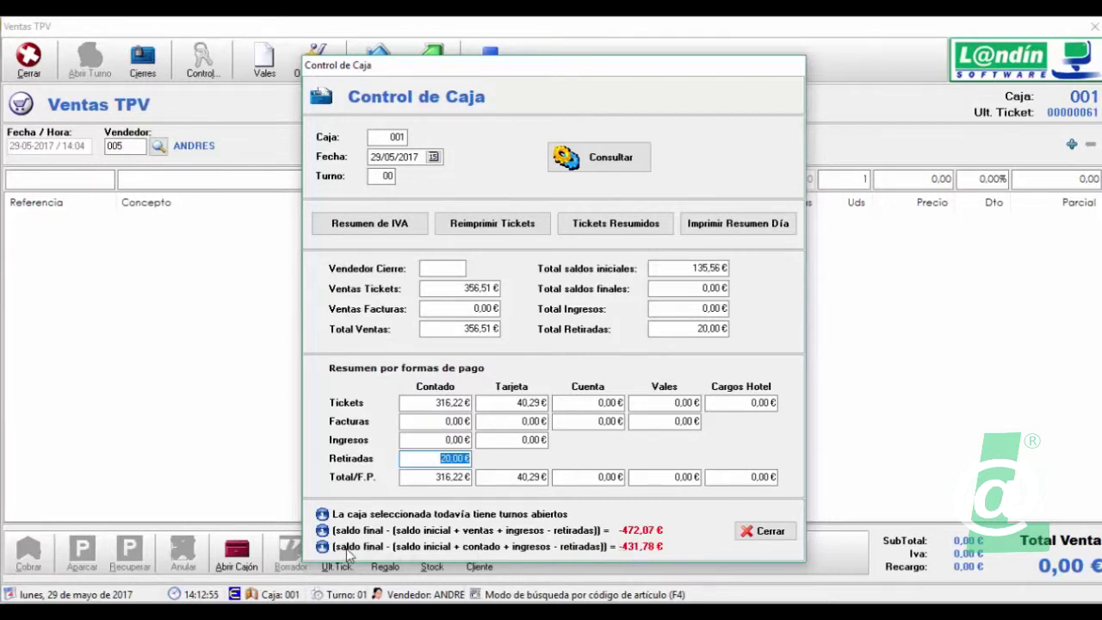
# - Review the final balances total, then close the Control de Caja summary
pyautogui.click(726, 289)
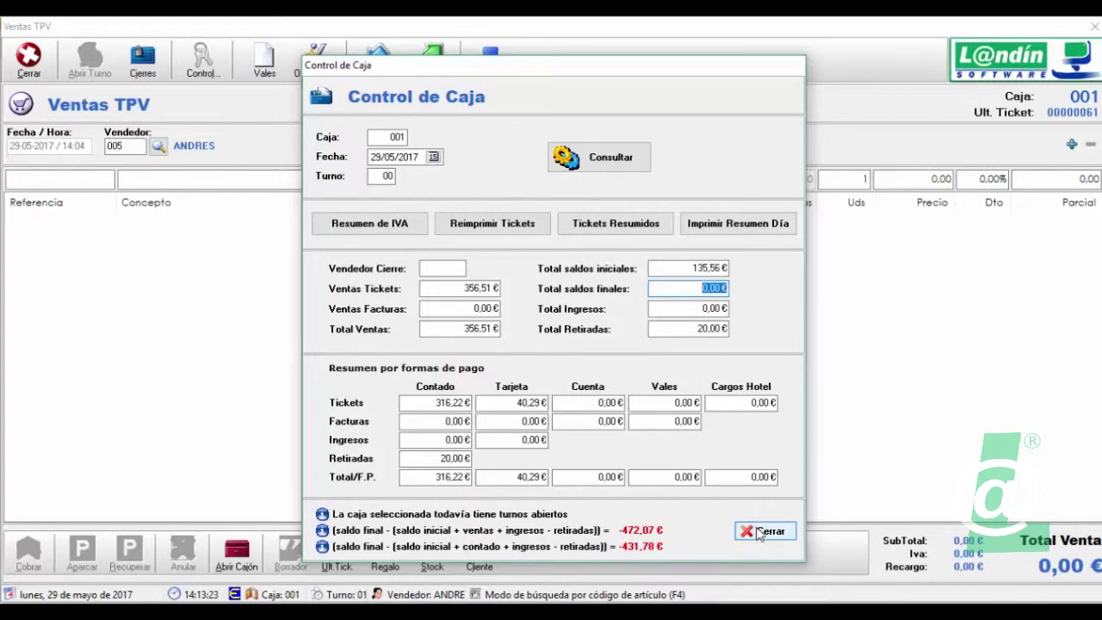
pyautogui.click(759, 532)
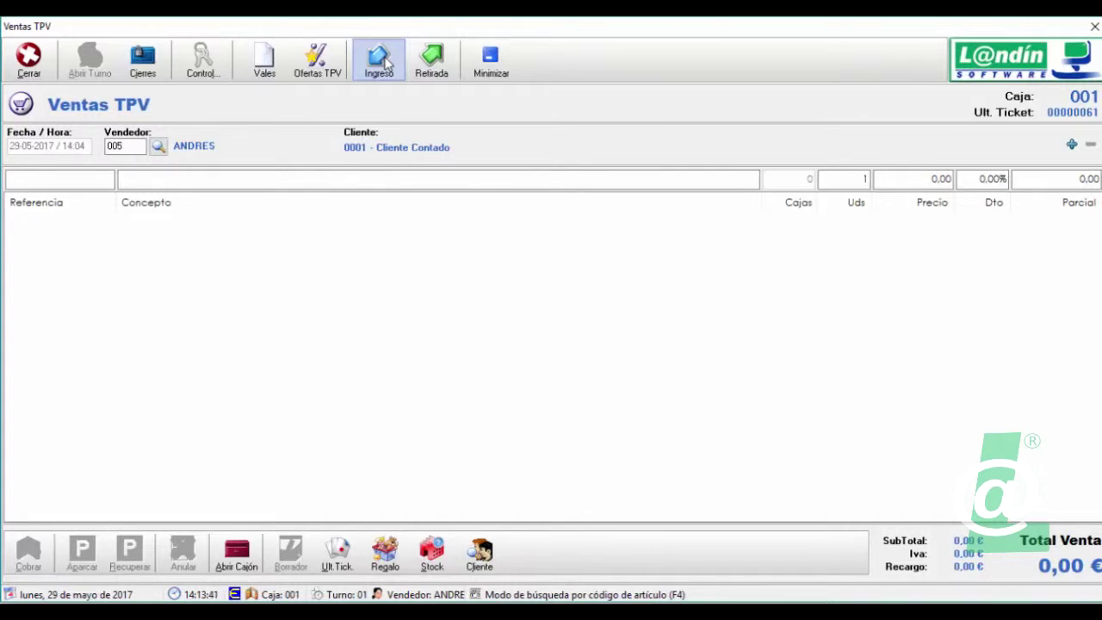
# - Record a 15,00 € cash APORTACION CAMBIO deposit referenced as a partner's change contribution, without printing
pyautogui.click(385, 62)
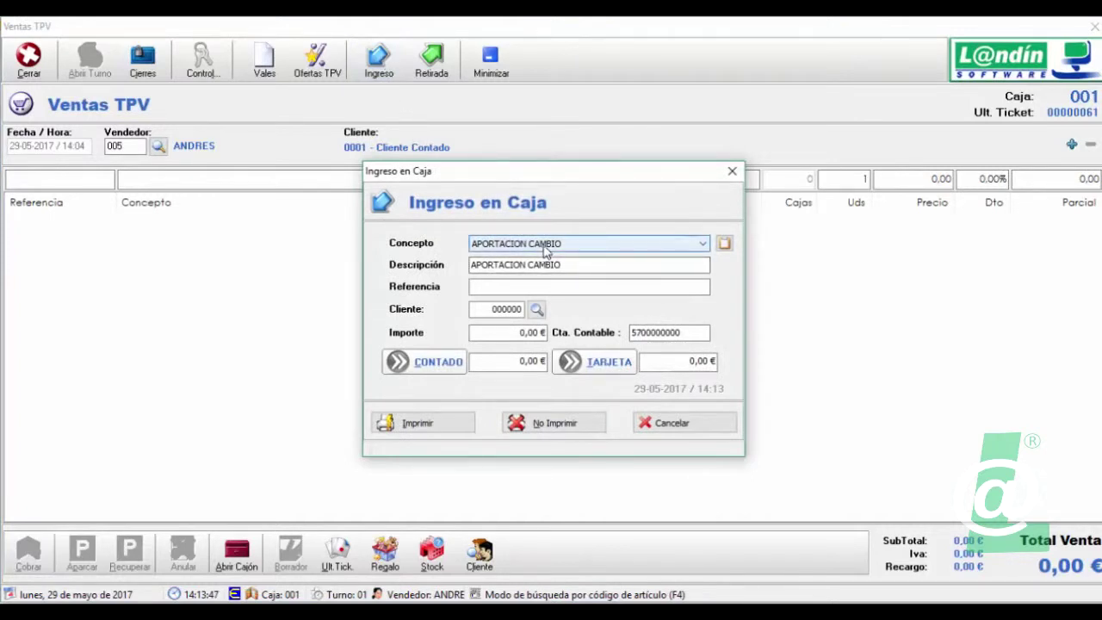
pyautogui.click(510, 287)
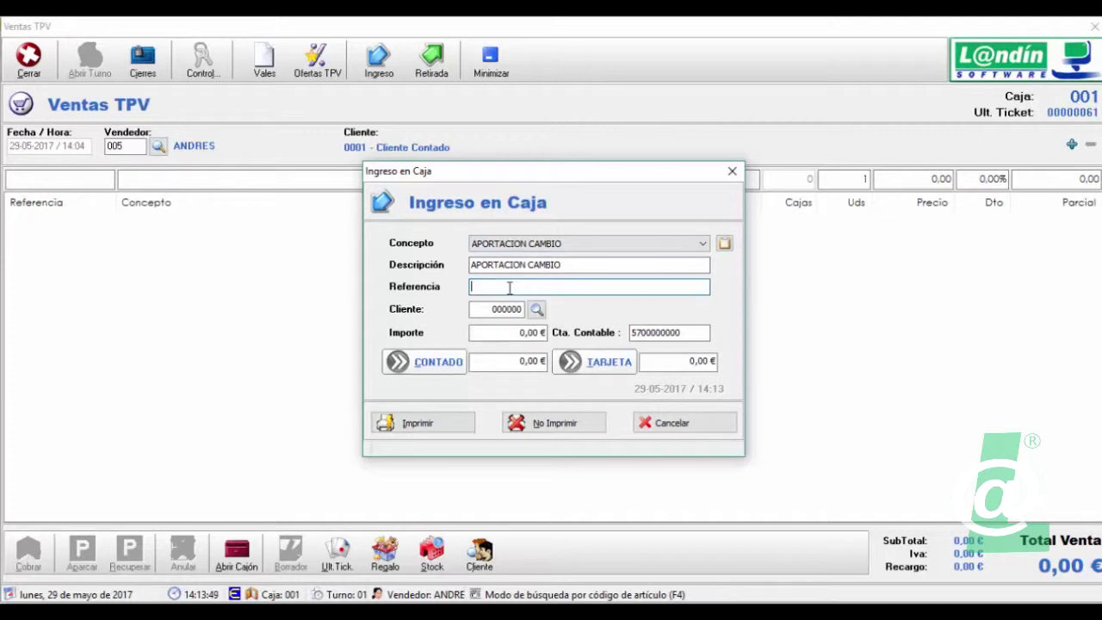
pyautogui.write('Aportacion de cambios por soci')
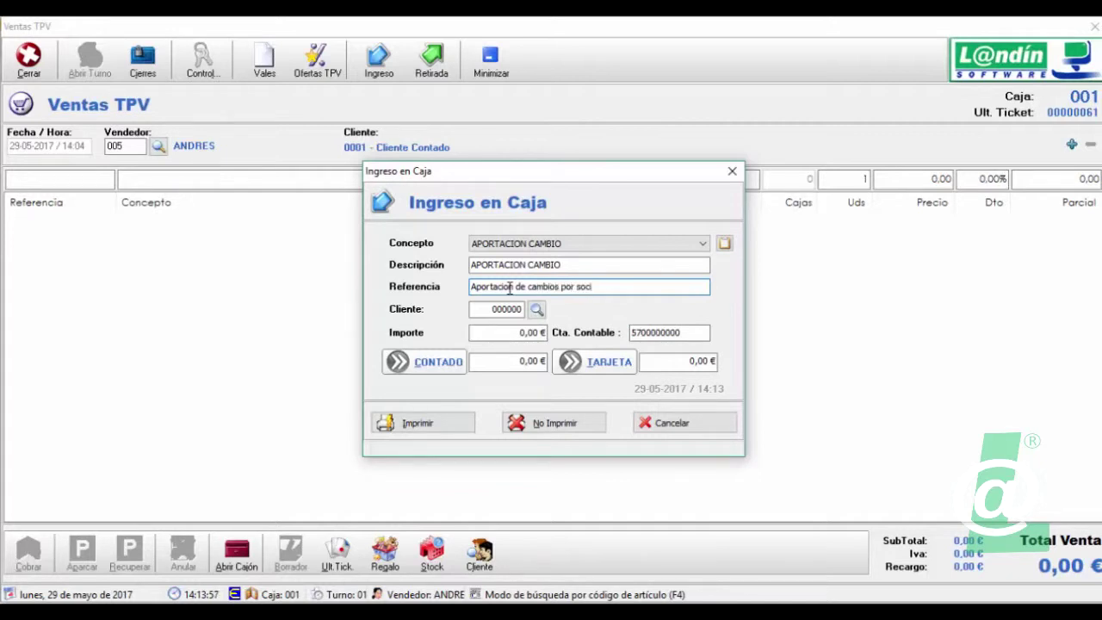
pyautogui.write('o')
pyautogui.click(519, 332)
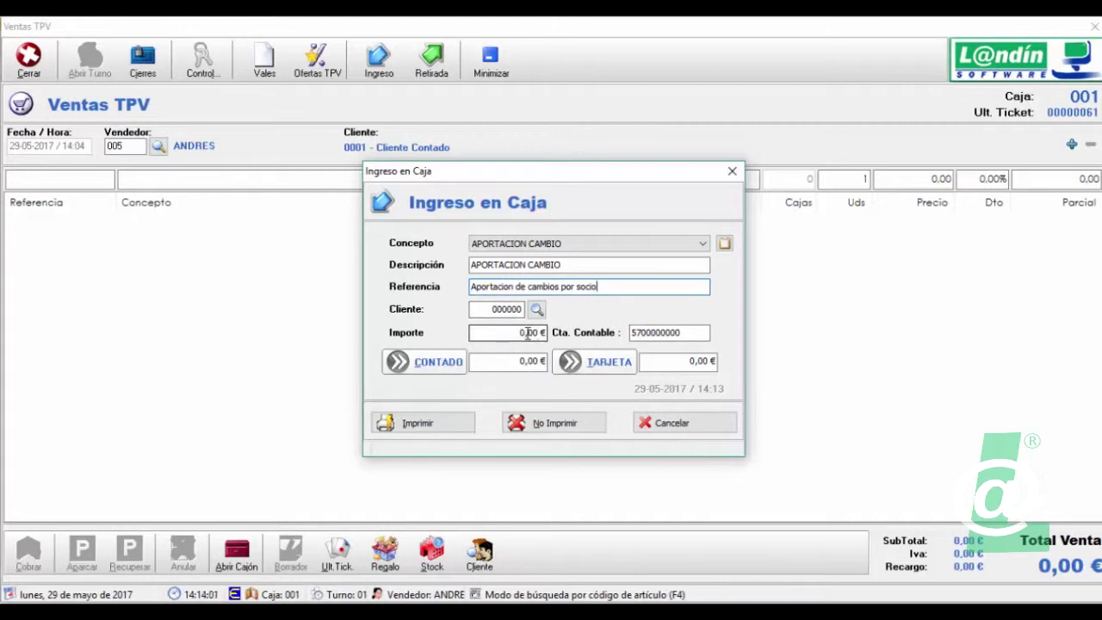
pyautogui.click(525, 332)
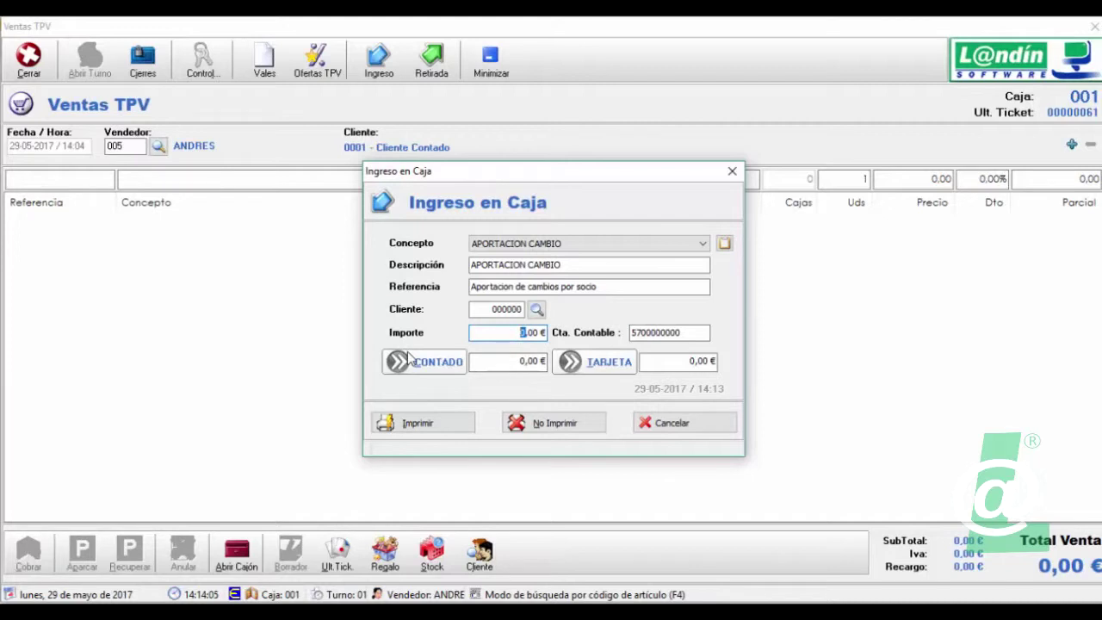
pyautogui.write('15')
pyautogui.click(428, 369)
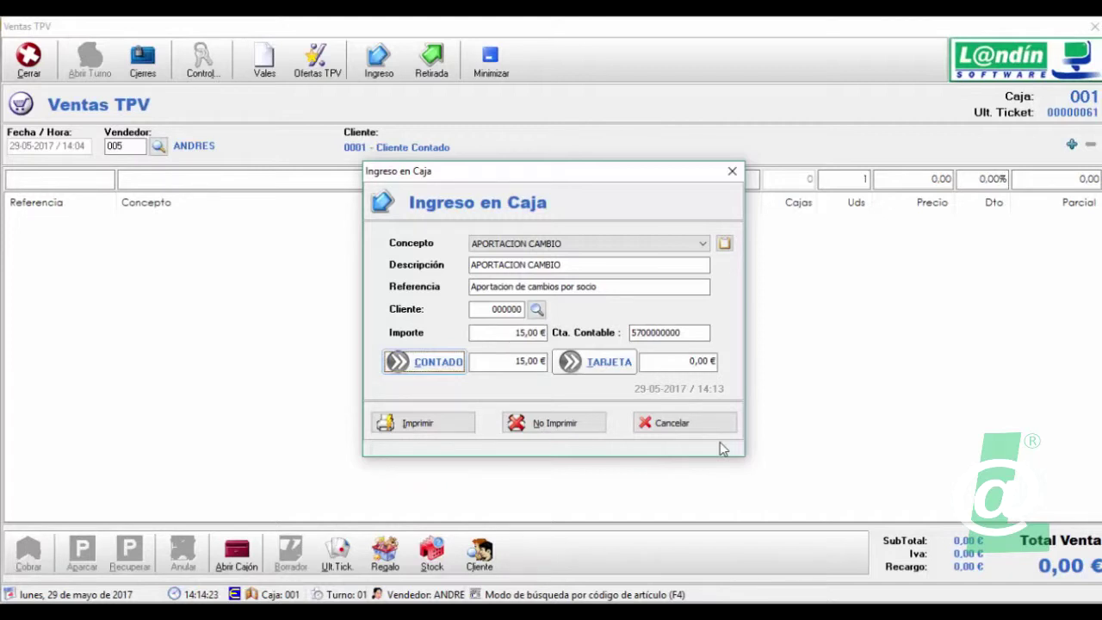
pyautogui.click(546, 423)
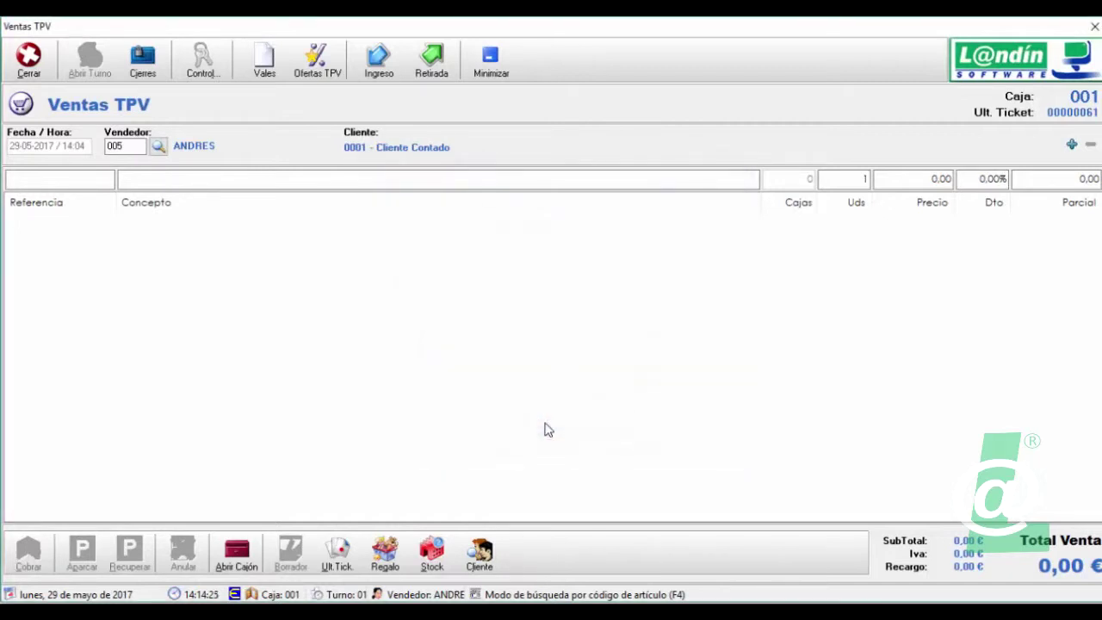
# - Reload the Control de Caja totals for till 001, highlighting the 15,00 € deposit
pyautogui.click(202, 64)
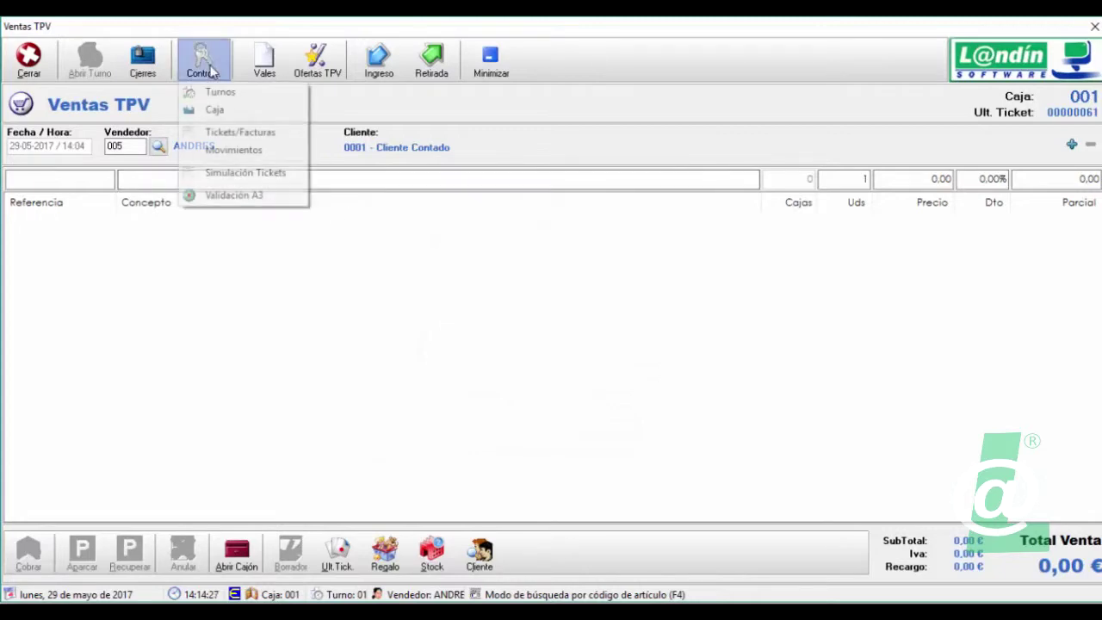
pyautogui.click(234, 116)
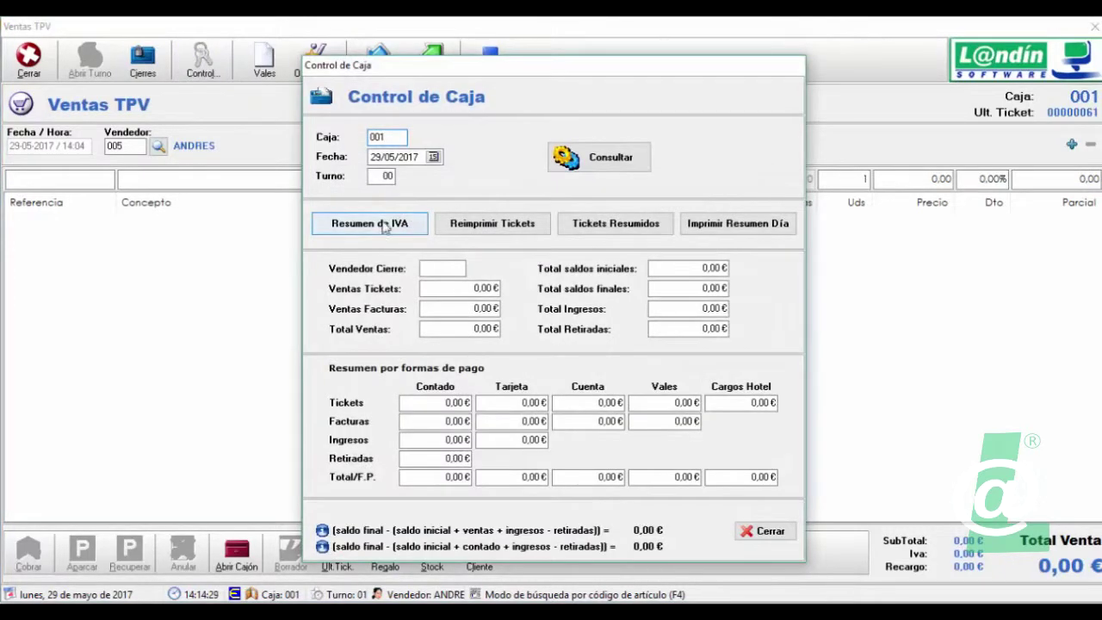
pyautogui.click(573, 164)
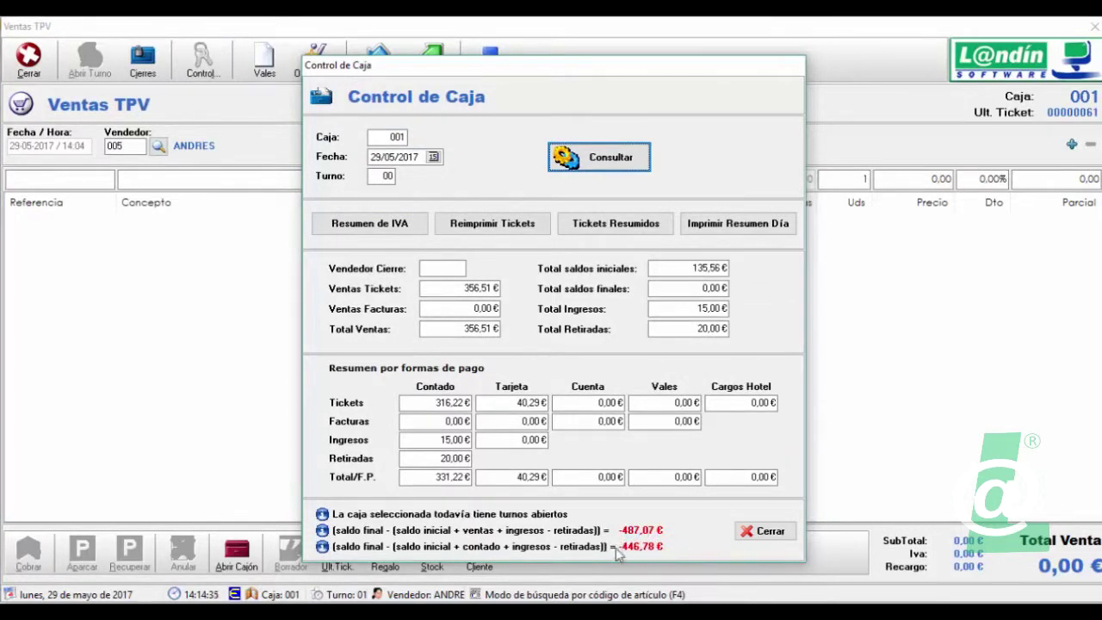
pyautogui.moveTo(435, 440); pyautogui.dragTo(471, 441)
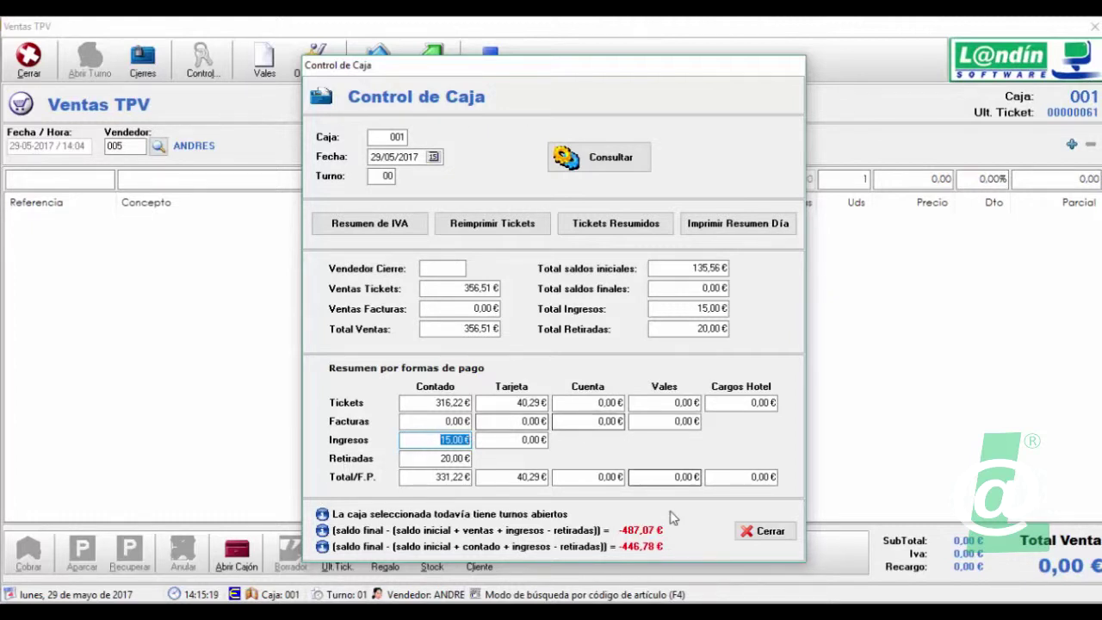
# - Close the Control de Caja summary to return to the empty Ventas TPV screen
pyautogui.click(765, 531)
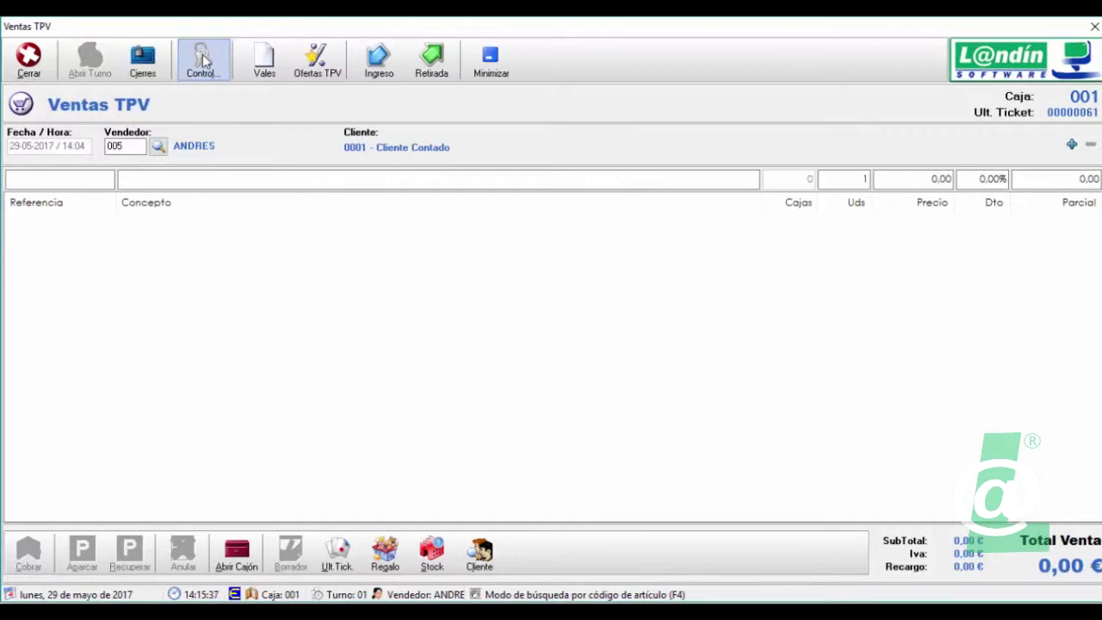
pyautogui.click(379, 63)
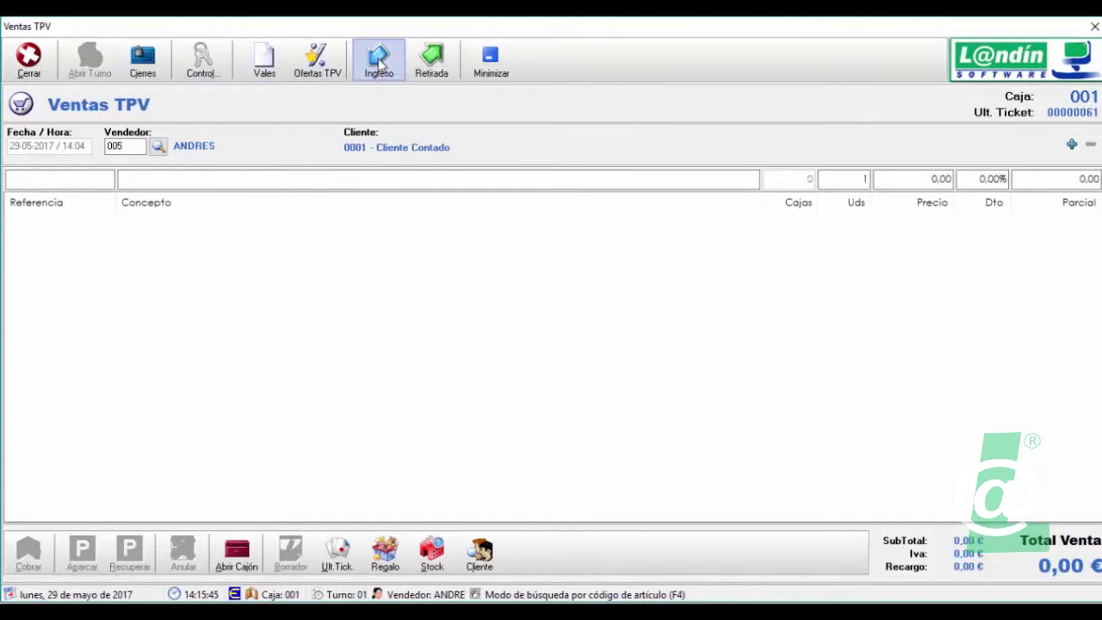
# - Start a new Ingreso en Caja deposit, leaving APORTACION CAMBIO as its concept
pyautogui.click(380, 63)
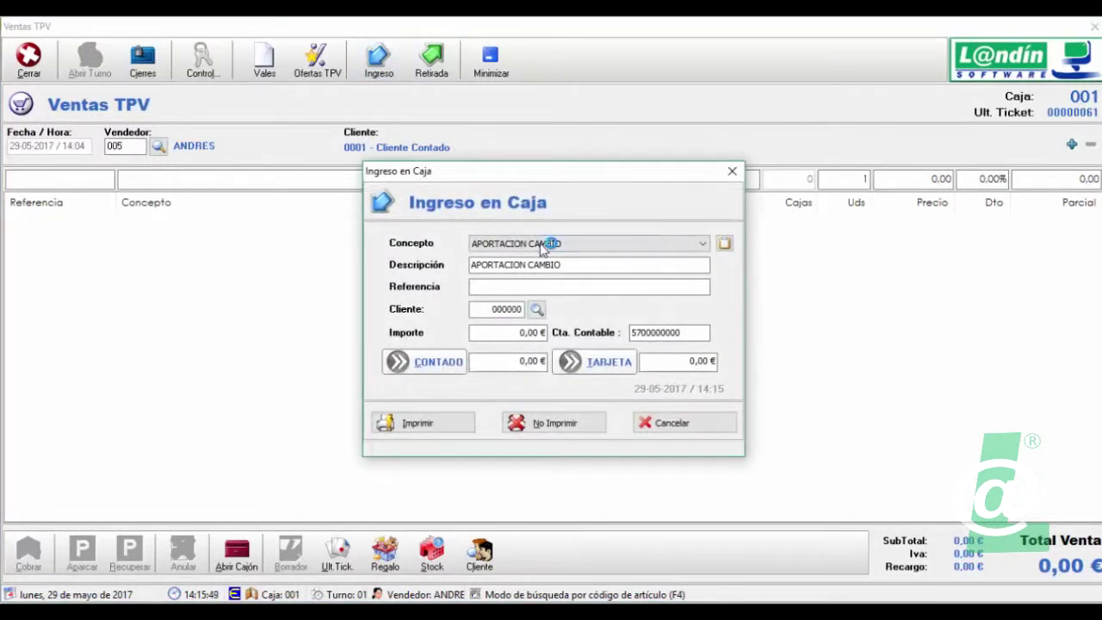
pyautogui.click(544, 244)
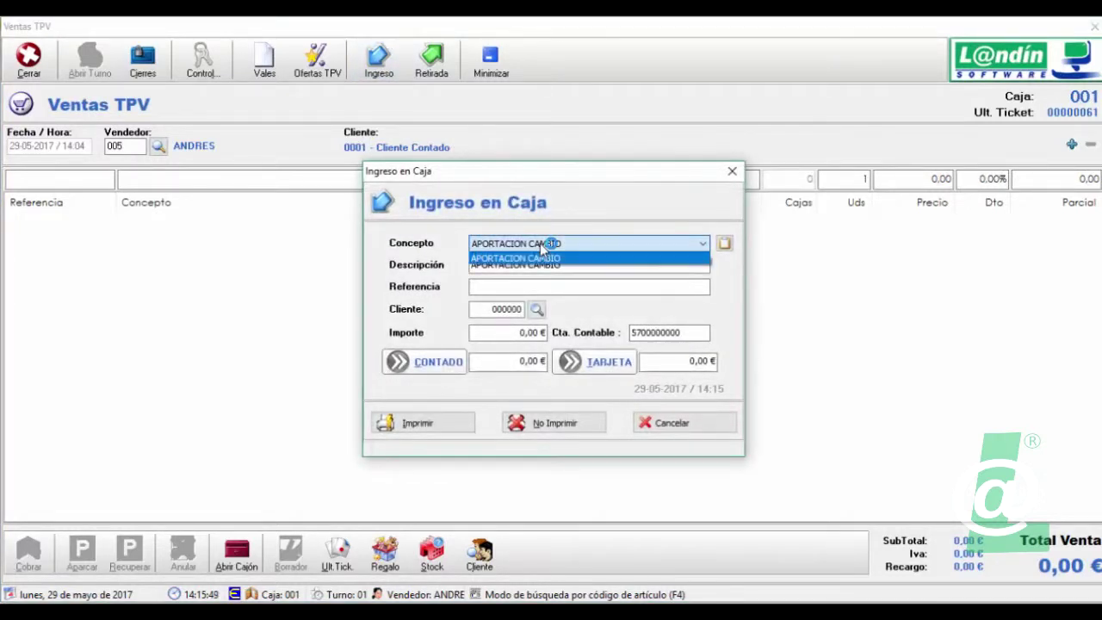
pyautogui.click(724, 246)
# - Add a new cash-movement concept, code 4, described as ENTREGA A CUENTA
pyautogui.click(724, 245)
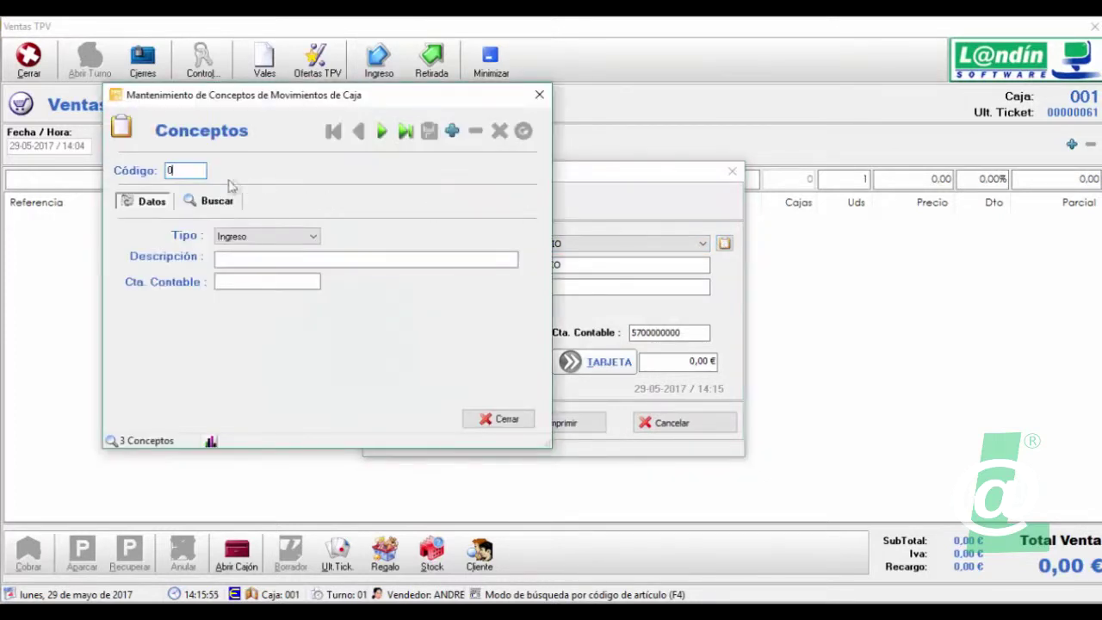
pyautogui.click(452, 131)
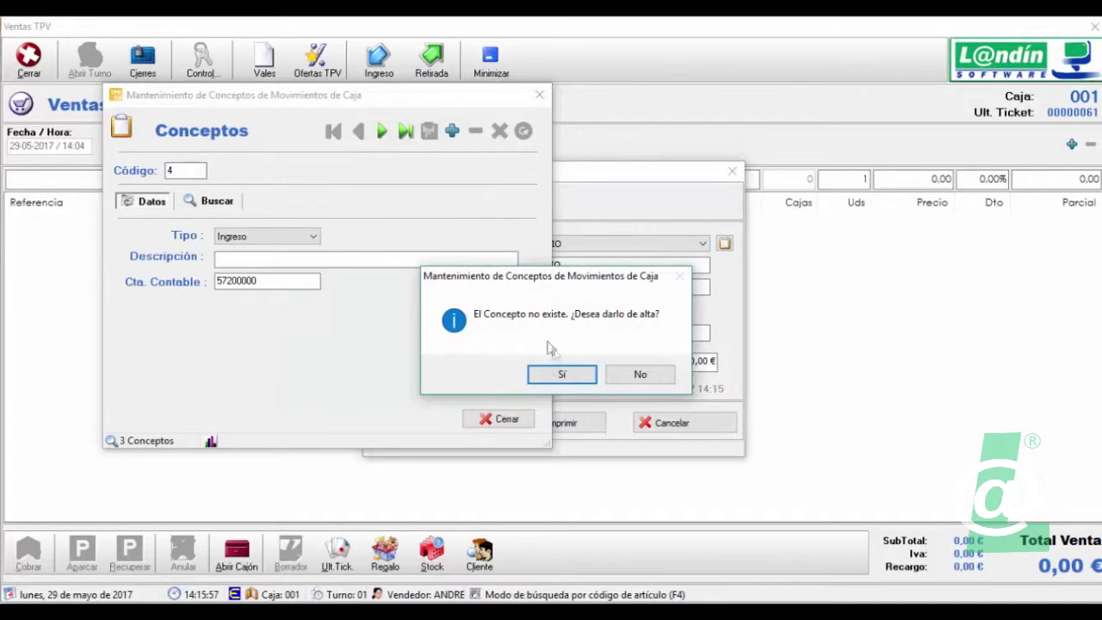
pyautogui.click(562, 375)
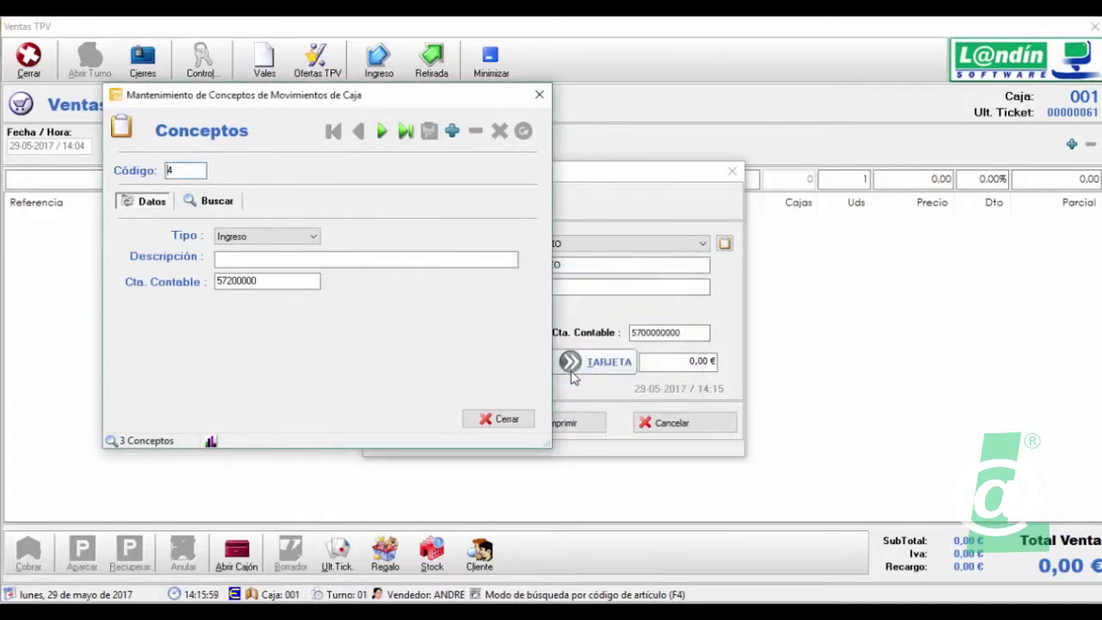
pyautogui.click(263, 260)
pyautogui.write('entre')
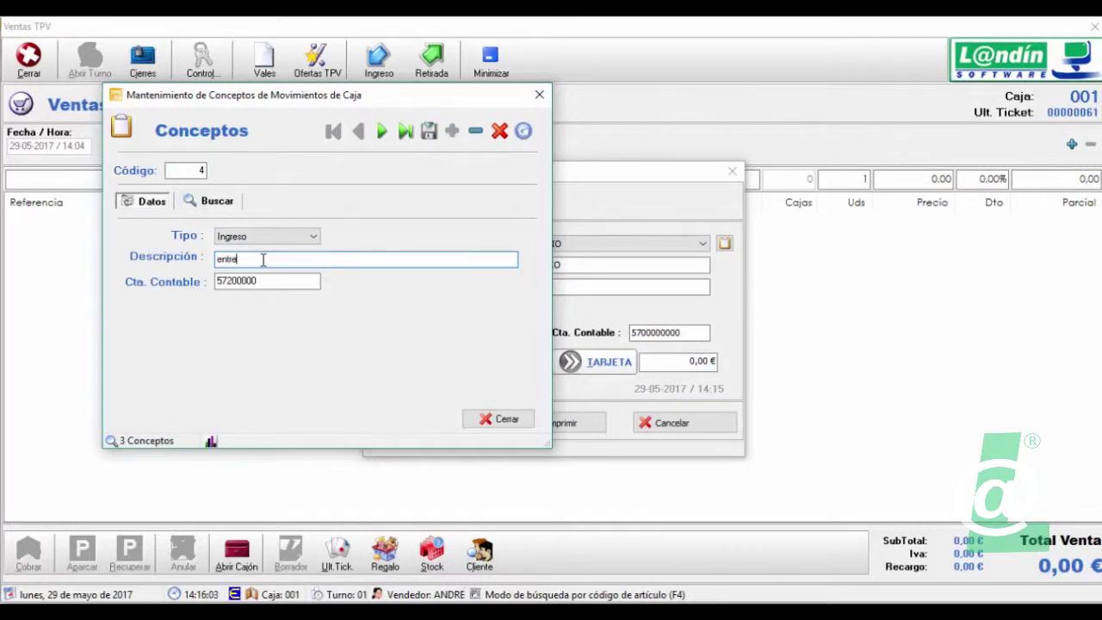
pyautogui.write('ga a cuenta')
pyautogui.press('BackSpace')
pyautogui.press('BackSpace')
pyautogui.press('BackSpace')
pyautogui.press('BackSpace')
pyautogui.press('BackSpace')
pyautogui.press('BackSpace')
pyautogui.press('BackSpace')
pyautogui.press('BackSpace')
pyautogui.press('BackSpace')
pyautogui.press('BackSpace')
pyautogui.press('BackSpace')
pyautogui.press('BackSpace')
pyautogui.press('BackSpace')
pyautogui.press('BackSpace')
pyautogui.press('BackSpace')
pyautogui.write('ENTREGA A CUENTA')
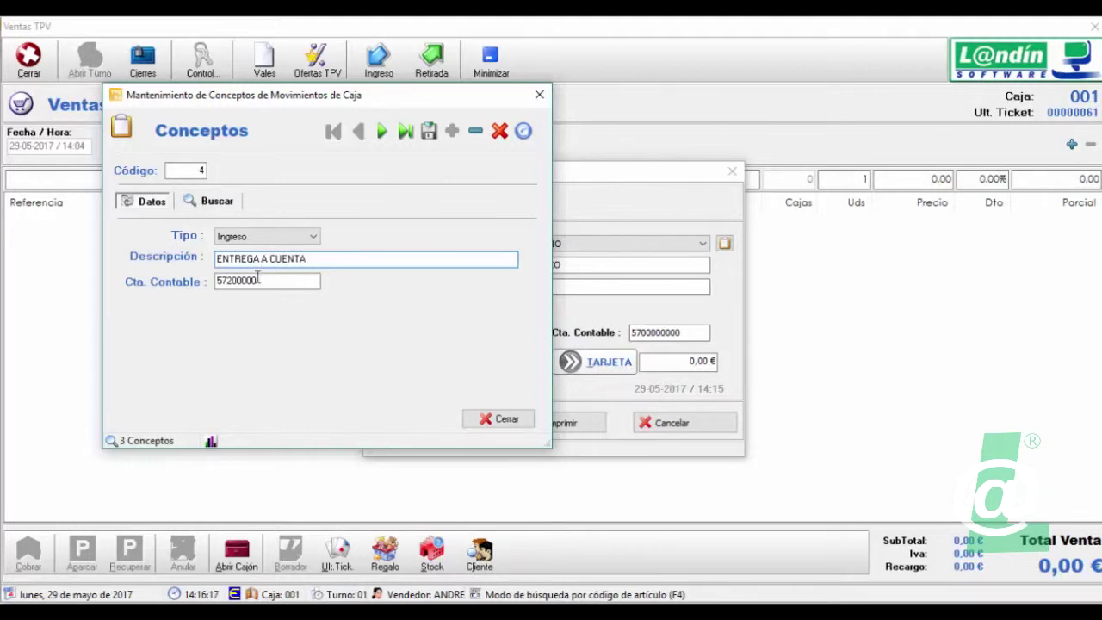
# - Set its accounting account to 57000000, save it, and close maintenance confirming the save
pyautogui.click(253, 281)
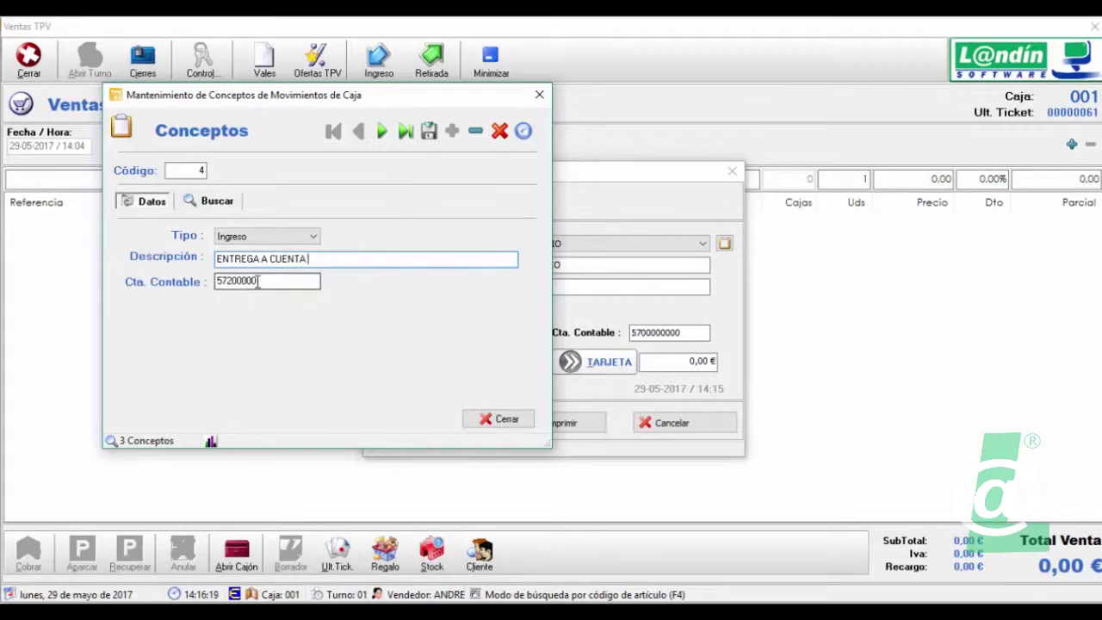
pyautogui.click(230, 281)
pyautogui.press('BackSpace')
pyautogui.write('0')
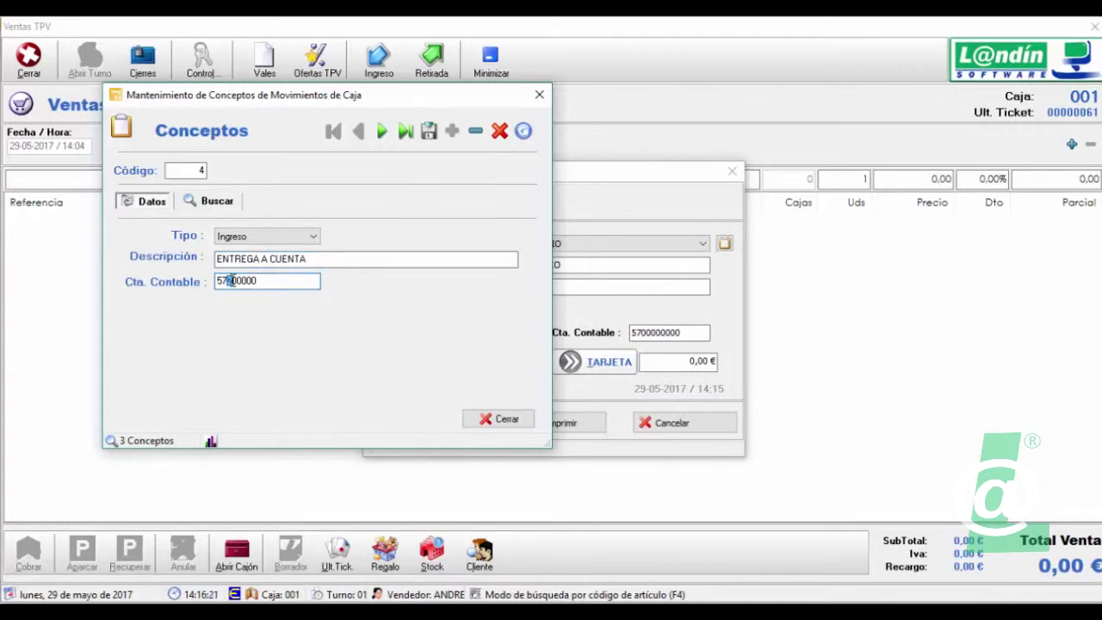
pyautogui.click(260, 282)
pyautogui.click(429, 133)
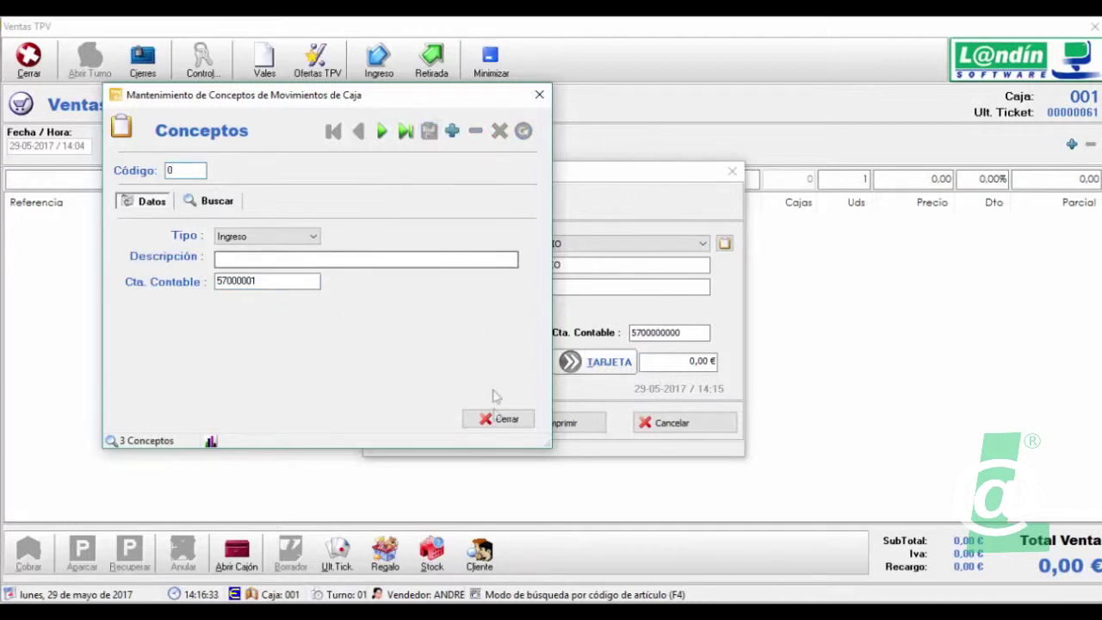
pyautogui.click(497, 419)
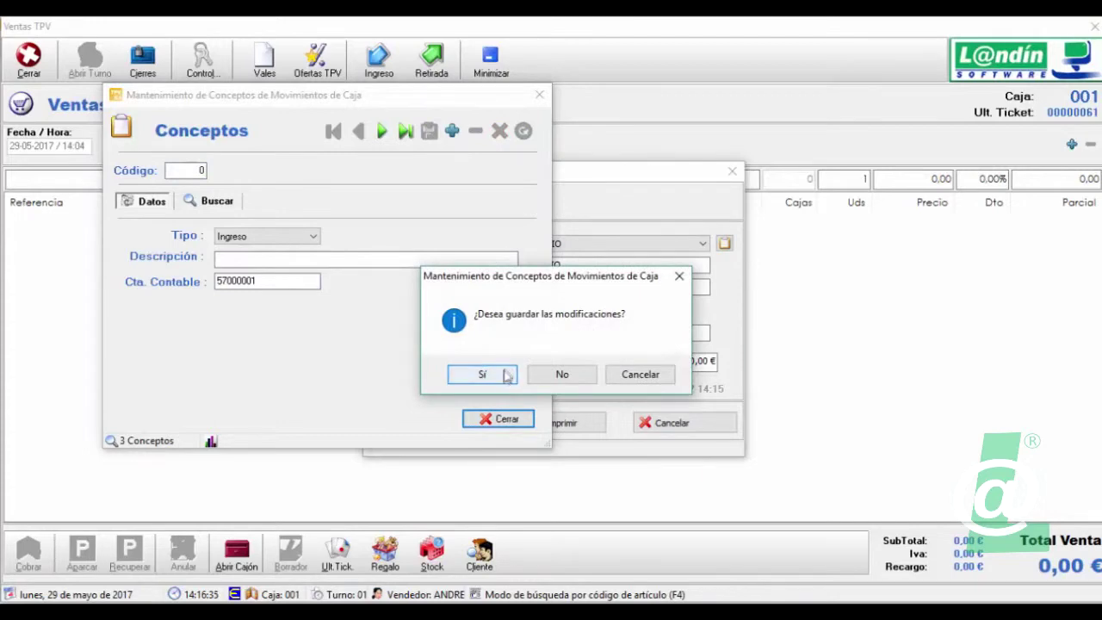
pyautogui.click(505, 376)
# - Set the deposit concept to ENTREGA A CUENTA, referenced PEDIDO A FABRICA HP plus the customer's name
pyautogui.click(532, 245)
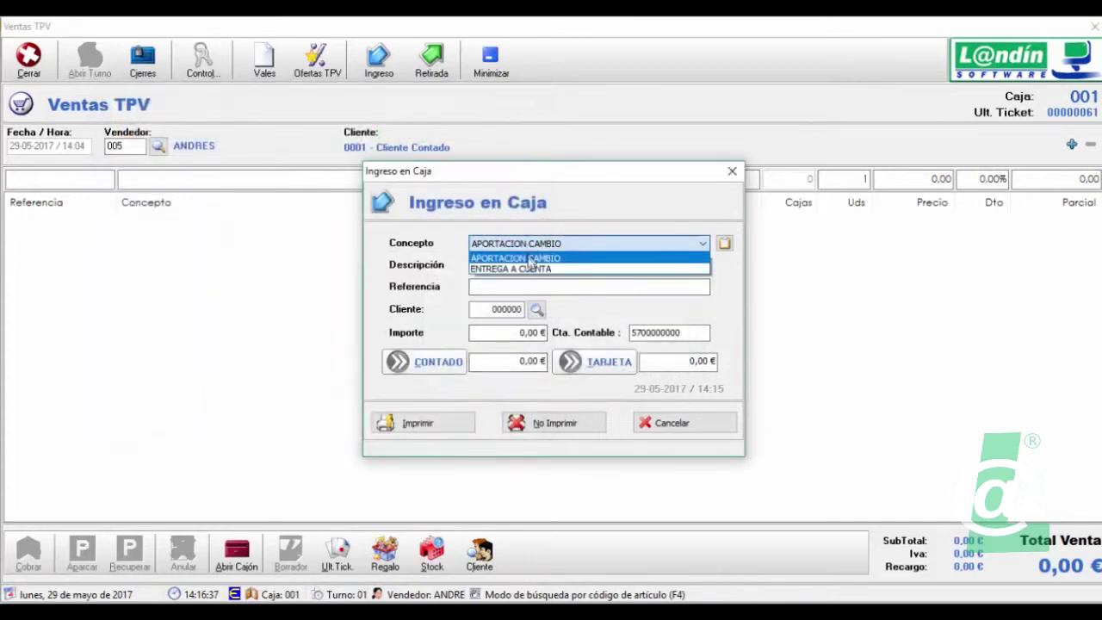
pyautogui.click(521, 269)
pyautogui.click(485, 289)
pyautogui.write('AD')
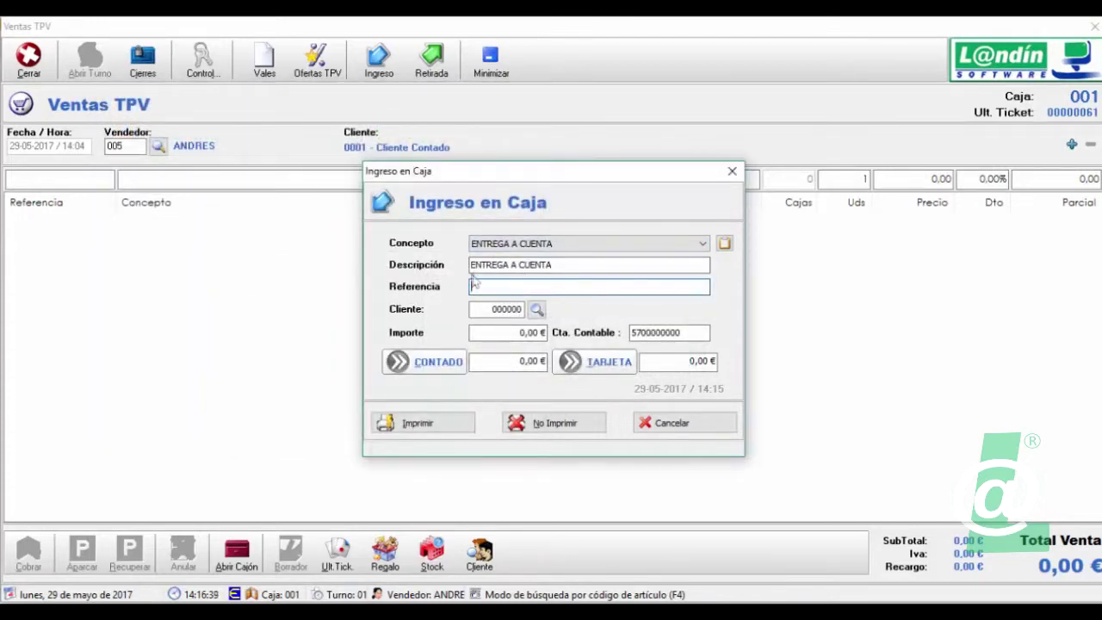
pyautogui.write('IDO A FRAB')
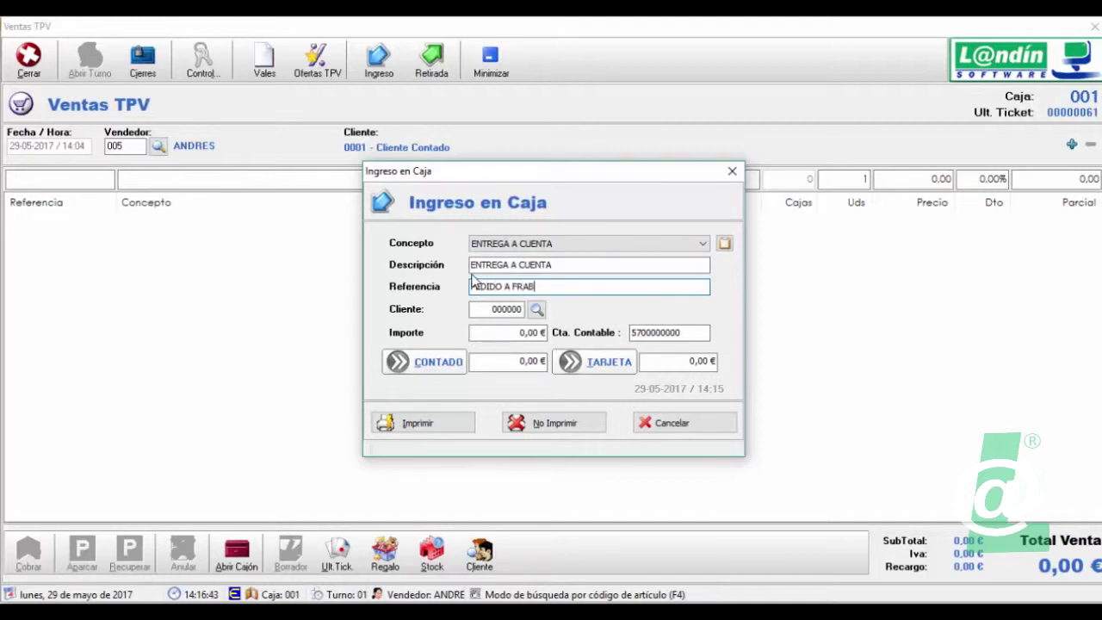
pyautogui.press('BackSpace')
pyautogui.press('BackSpace')
pyautogui.press('BackSpace')
pyautogui.write('ABRICA HP')
pyautogui.moveTo(516, 287); pyautogui.dragTo(525, 287)
pyautogui.press('BackSpace')
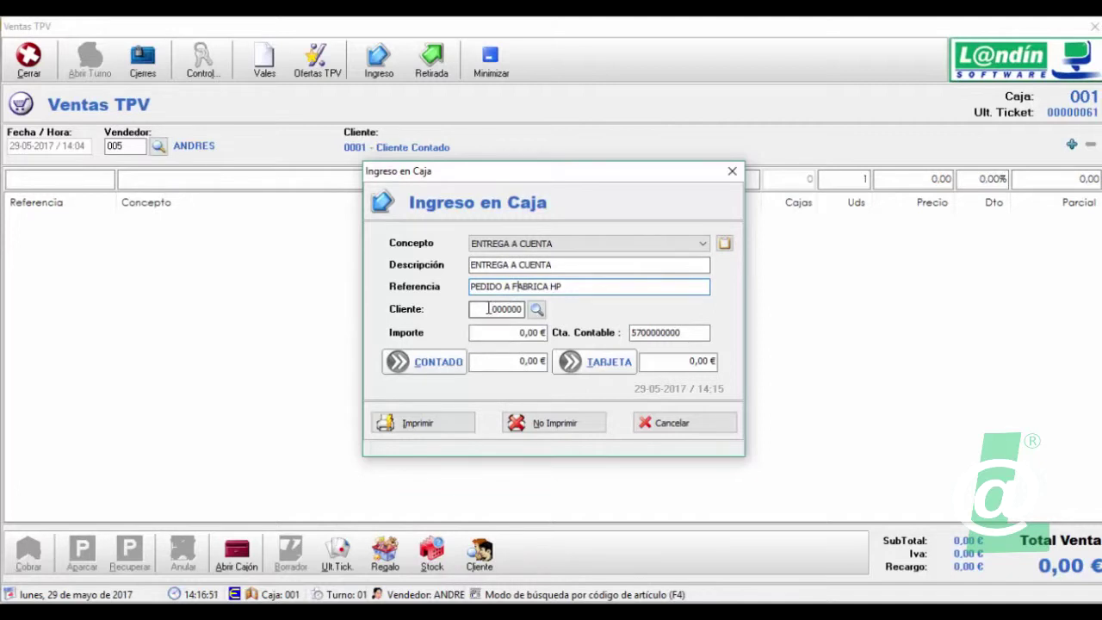
pyautogui.click(512, 333)
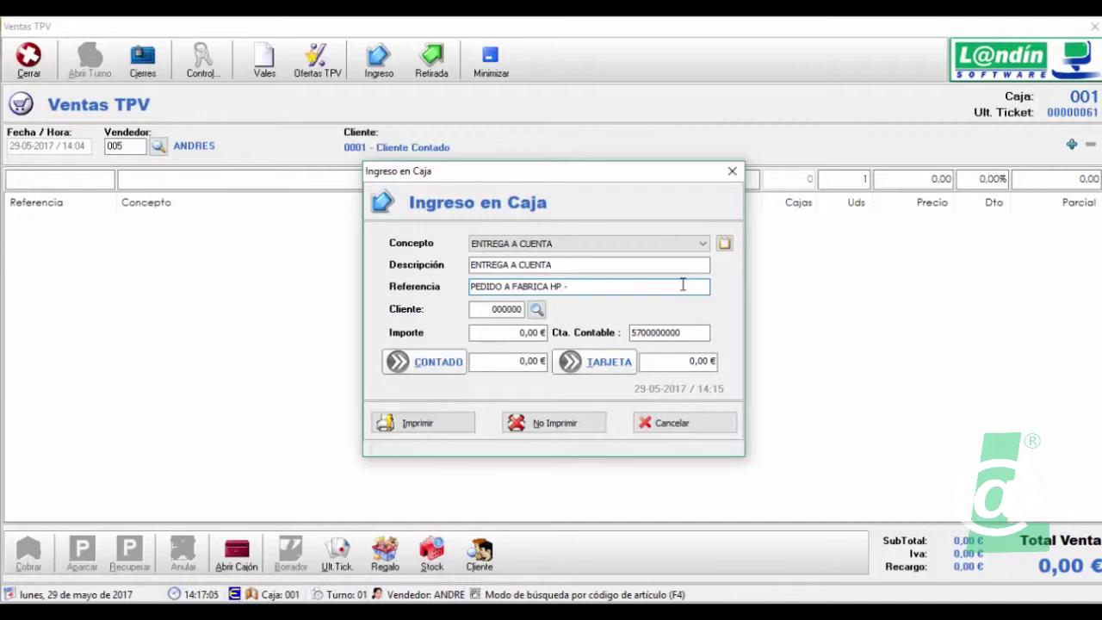
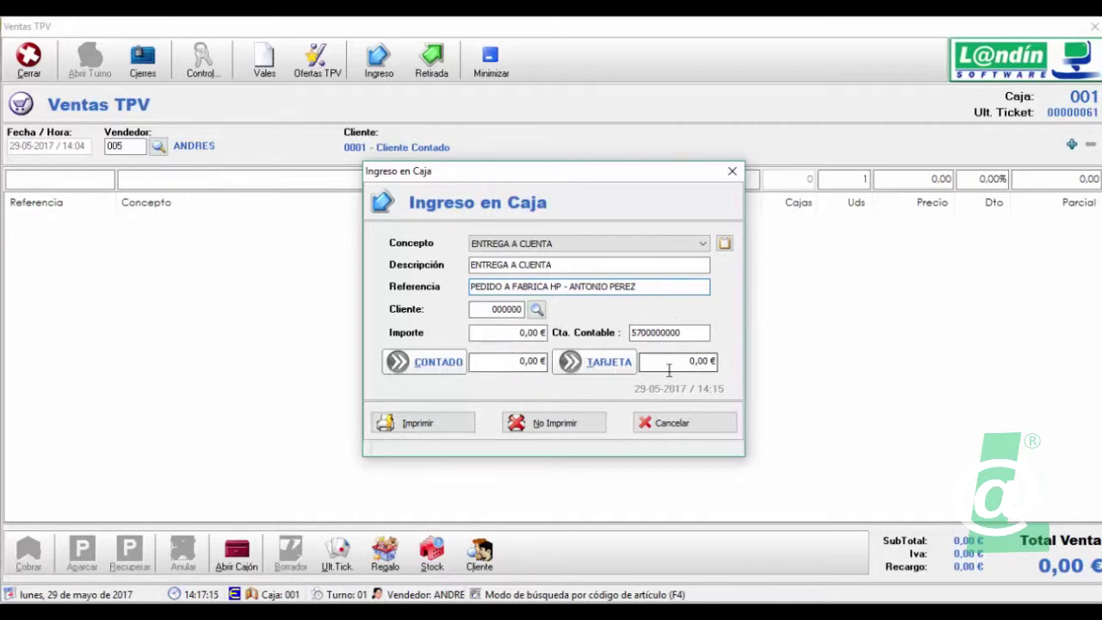
# - Enter 100 as the ENTREGA A CUENTA amount, assign it to CONTADO, and save without printing
pyautogui.click(437, 365)
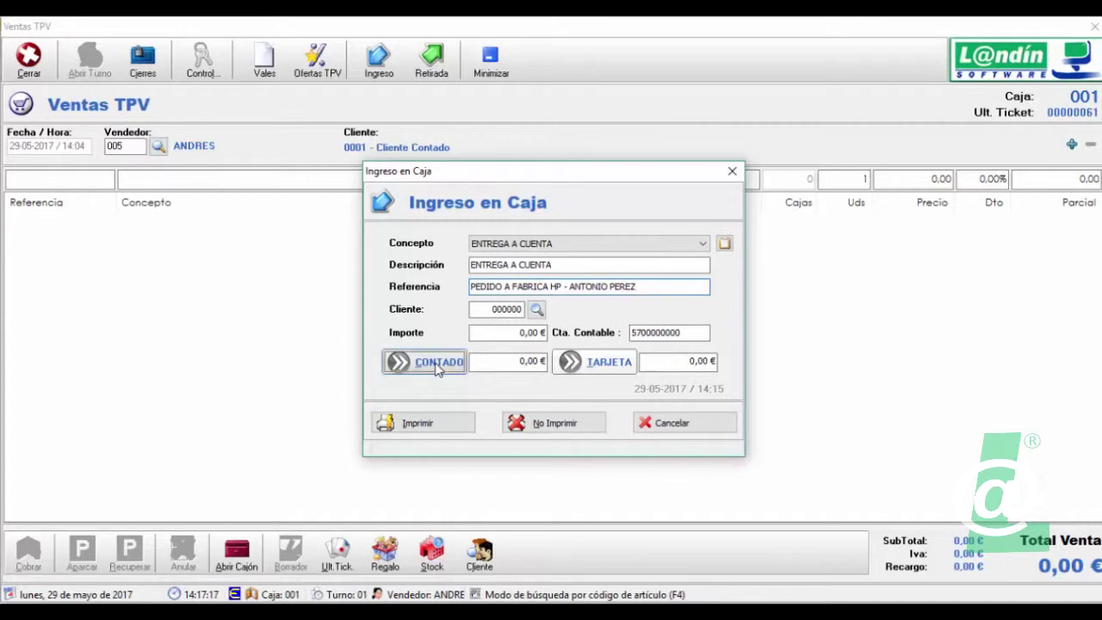
pyautogui.click(518, 332)
pyautogui.write('100')
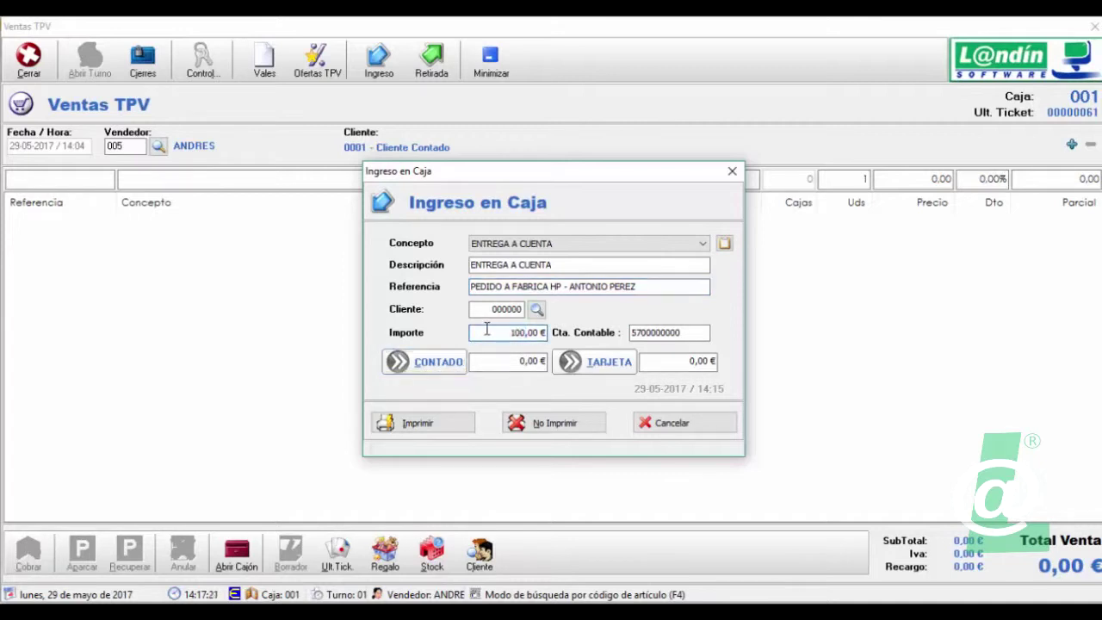
pyautogui.click(452, 369)
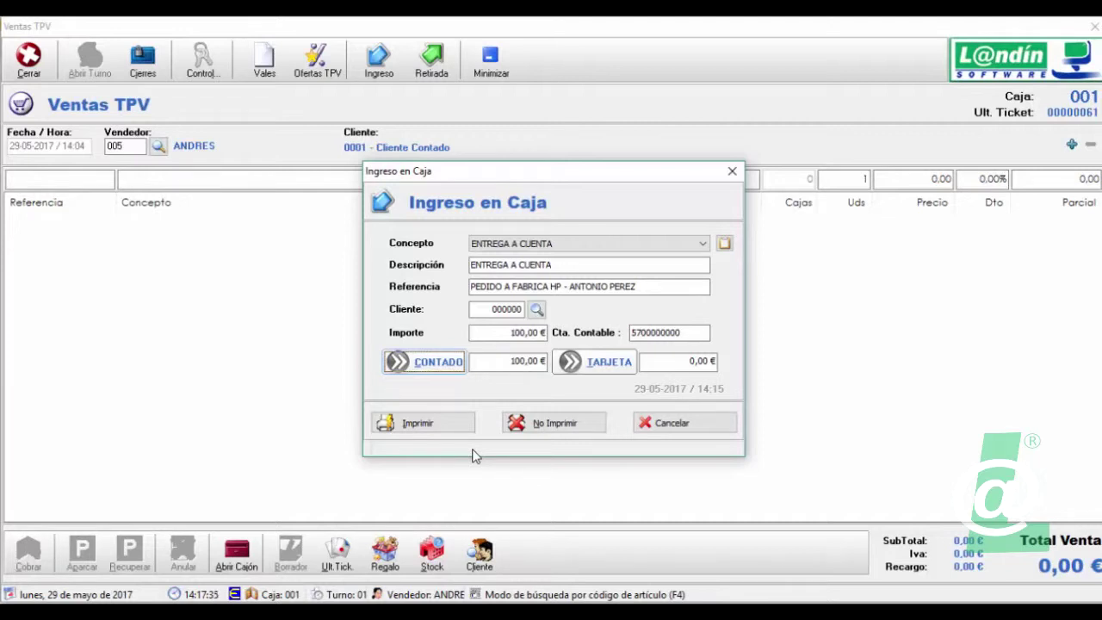
pyautogui.click(561, 427)
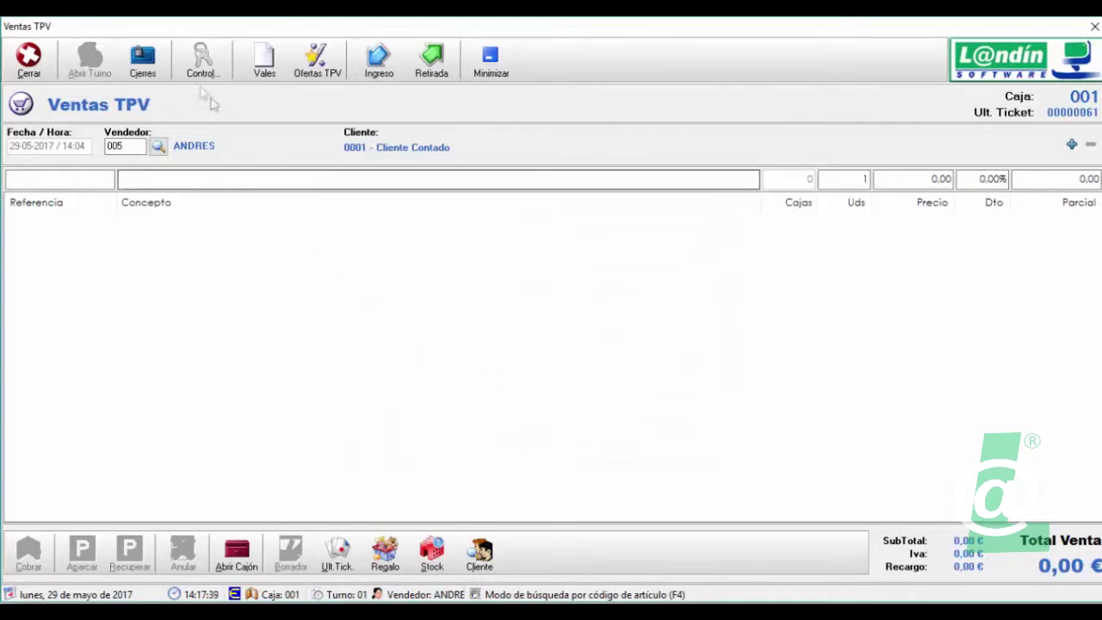
# - Query Control de Caja for till 001, showing 115,00 € Ingresos Contado and 20,00 € withdrawn
pyautogui.click(201, 60)
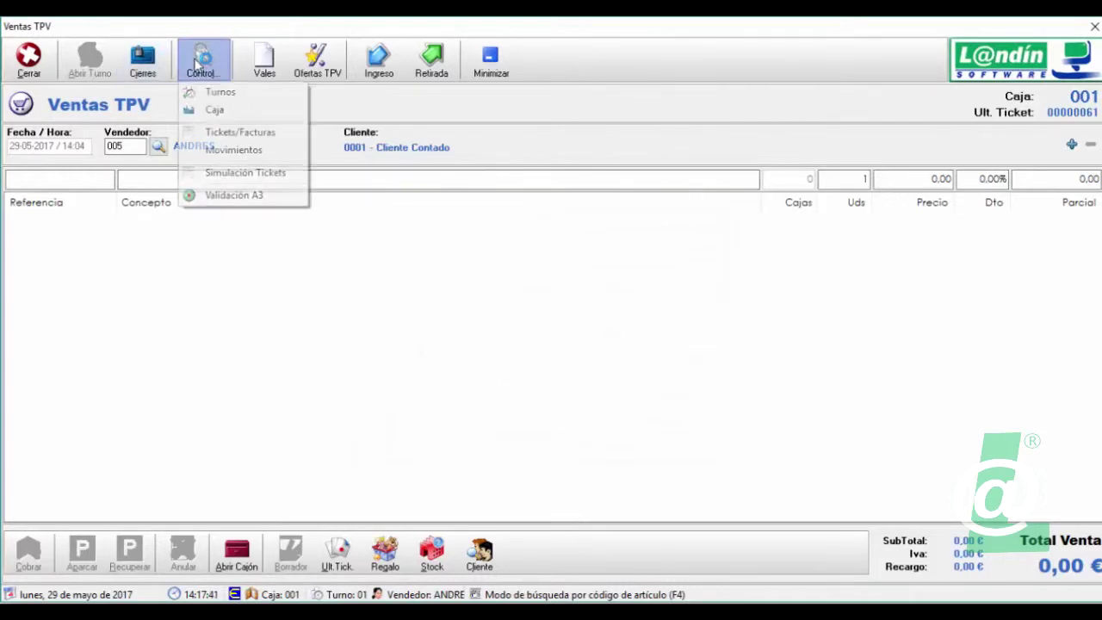
pyautogui.click(231, 112)
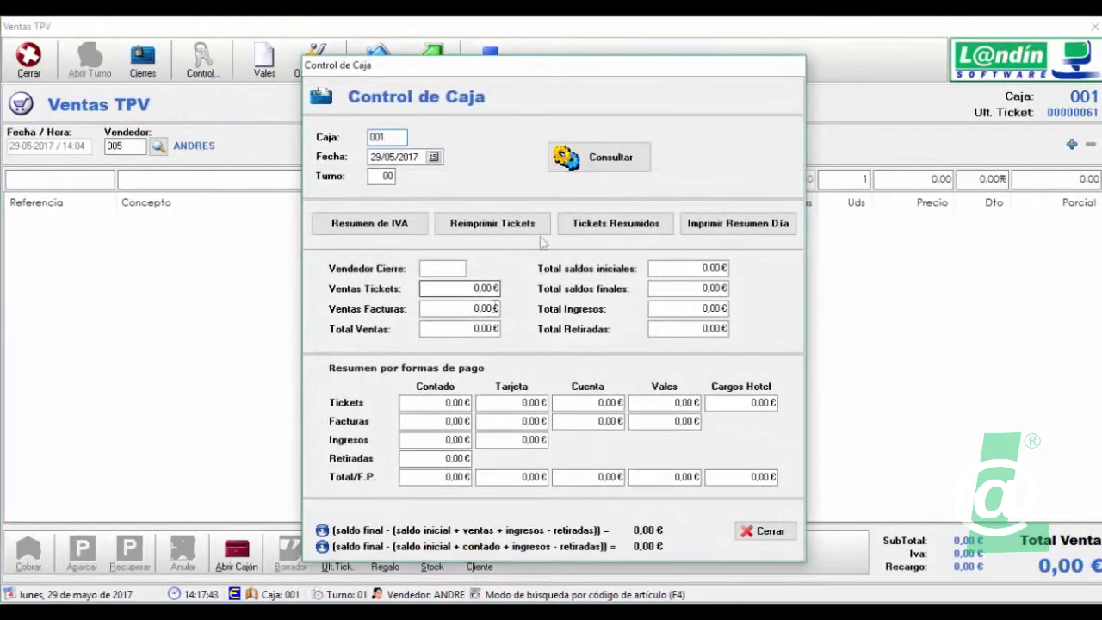
pyautogui.click(593, 166)
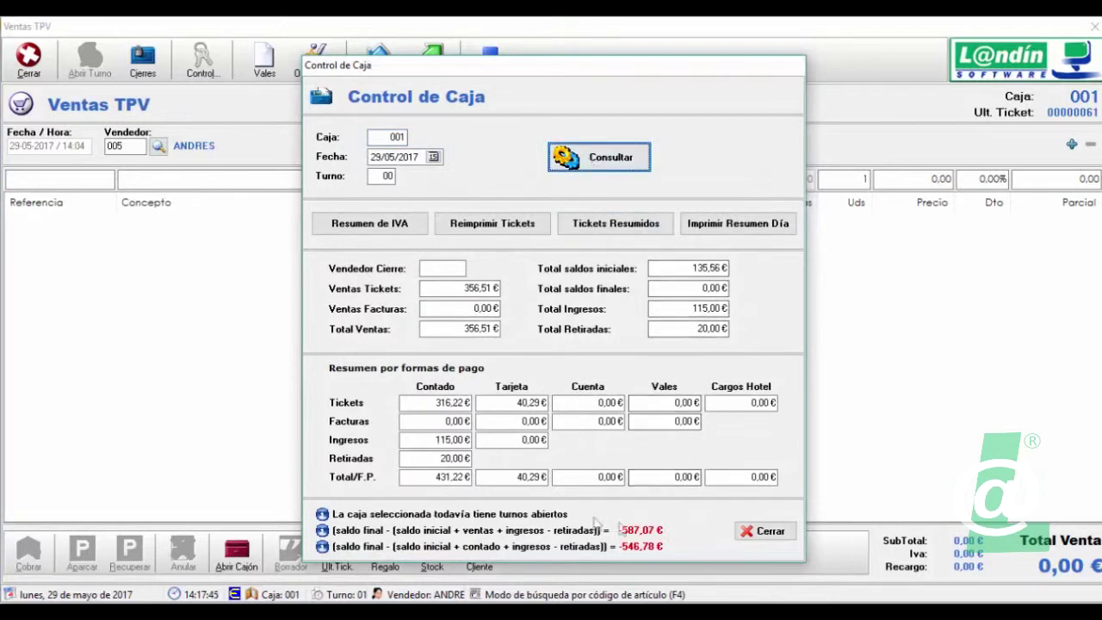
pyautogui.click(425, 437)
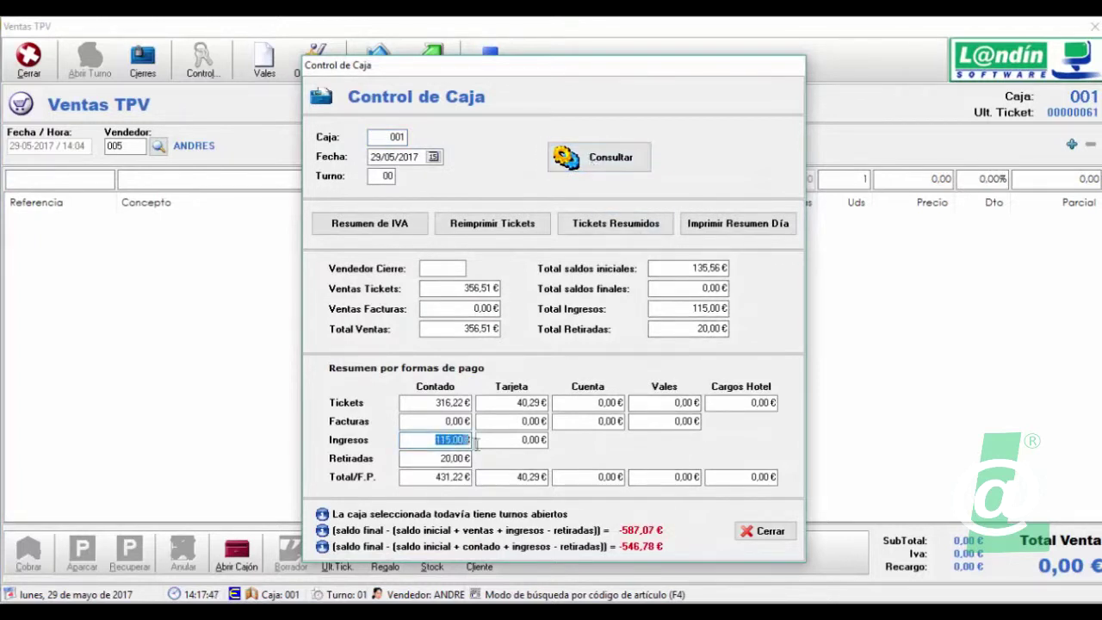